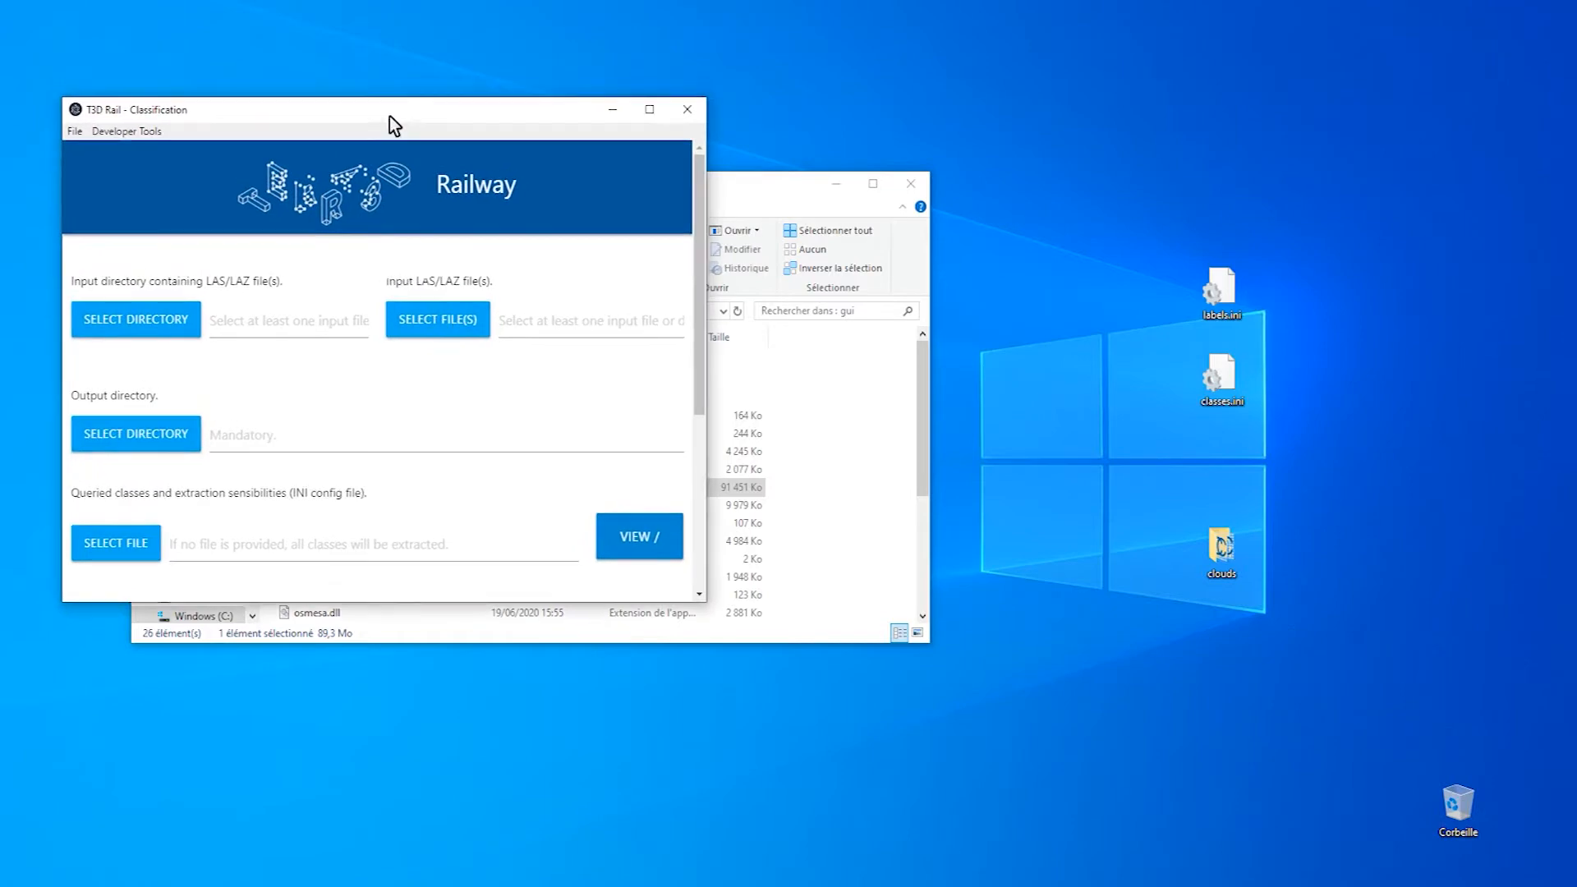
Step: Review the point cloud files in the desktop's clouds folder and set that folder as the input directory
double_click(1218, 567)
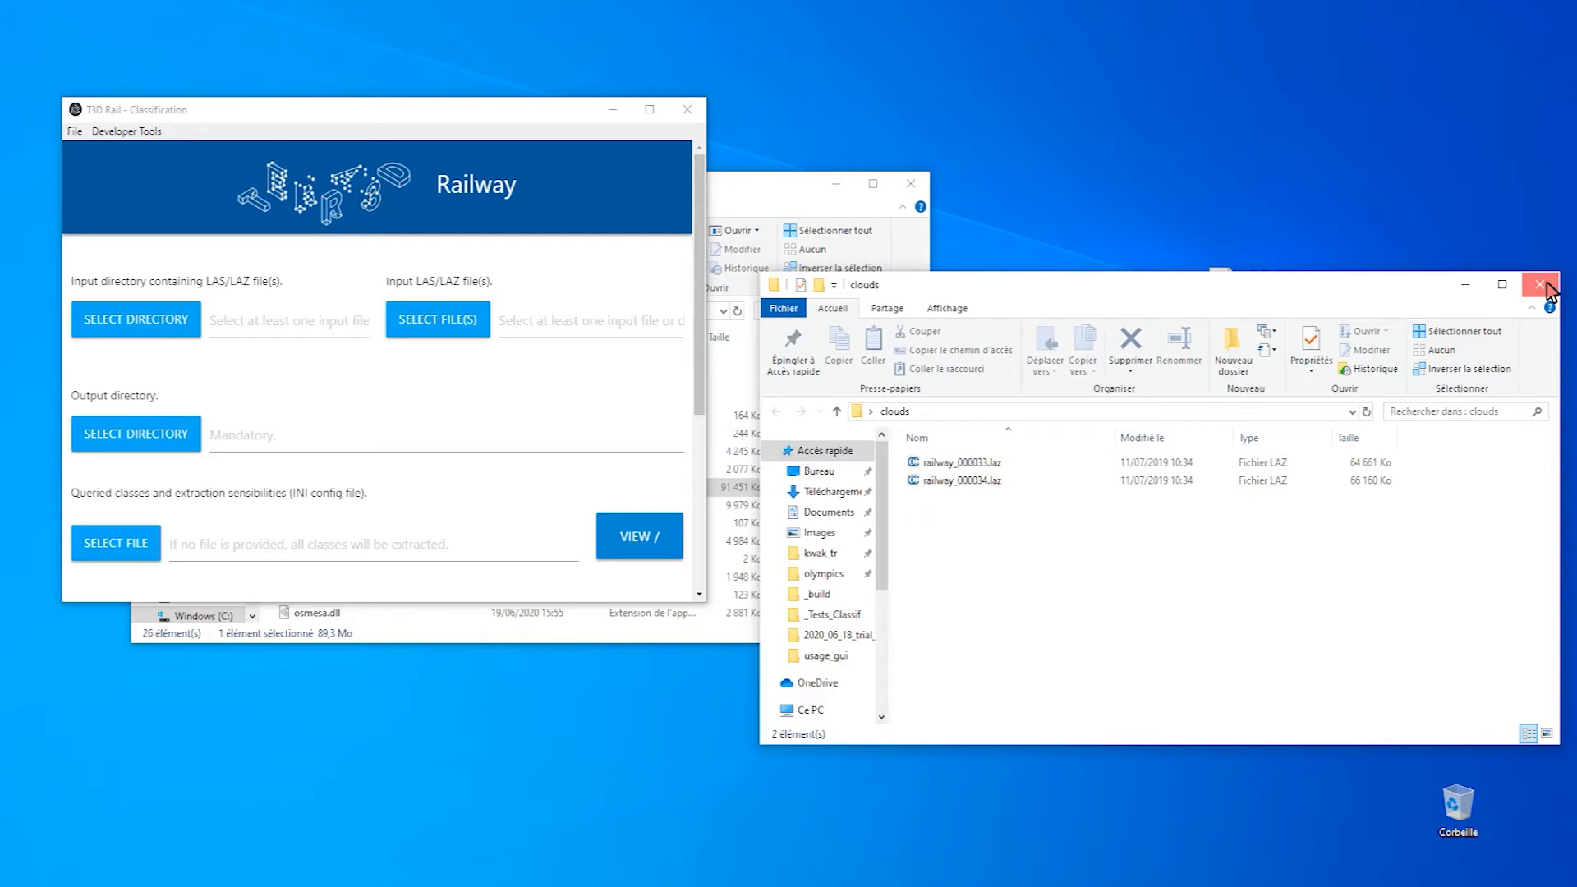
left_click(1541, 285)
left_click_drag(427, 134, 4, 148)
left_click(186, 248)
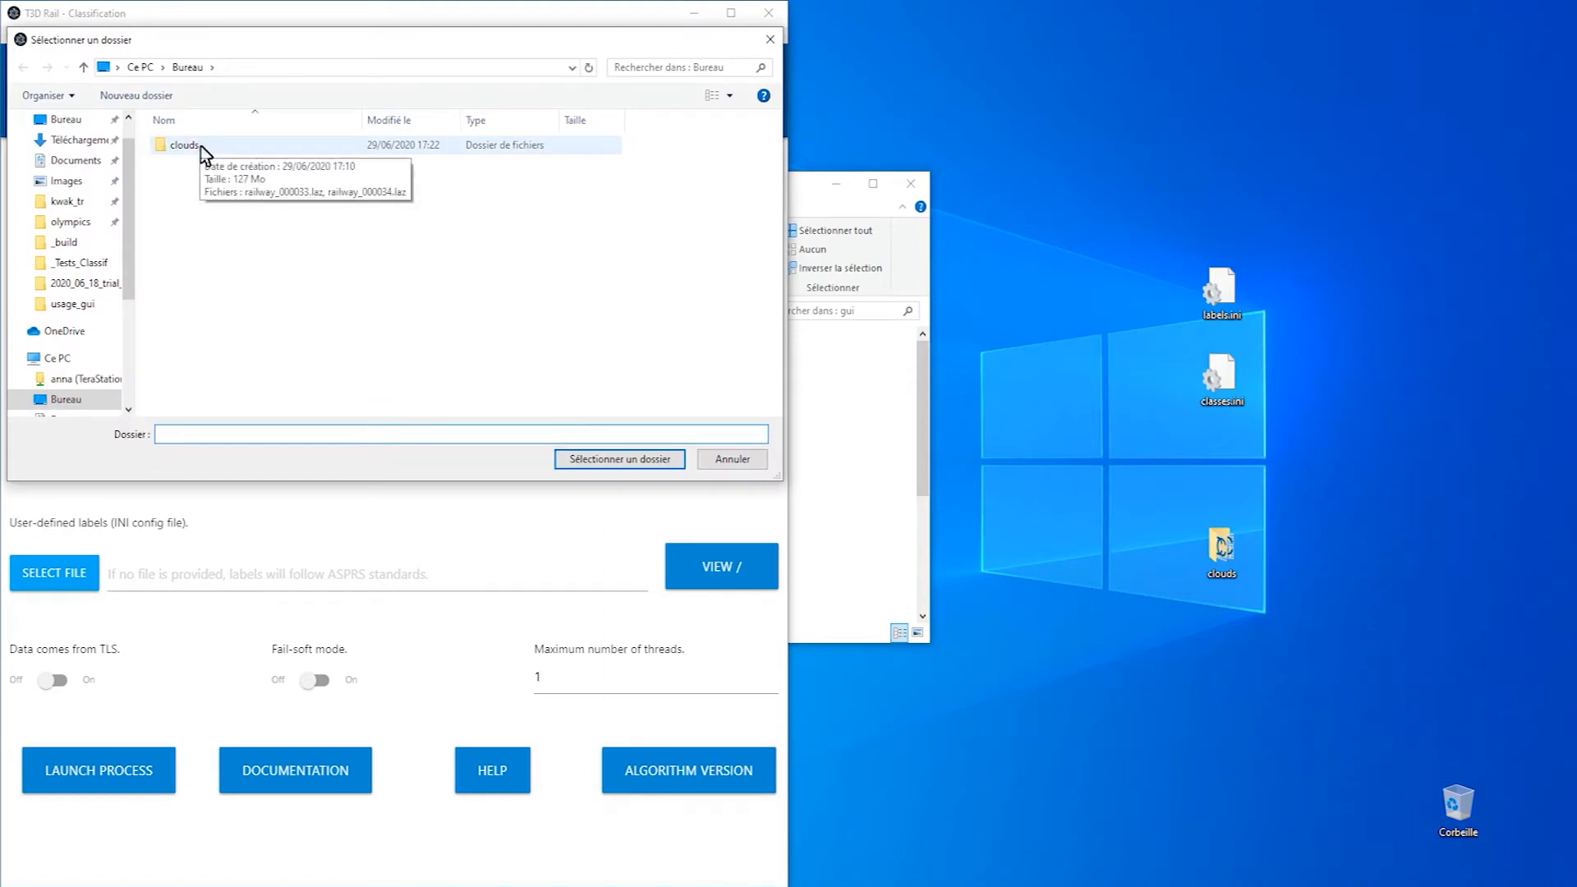
left_click(201, 146)
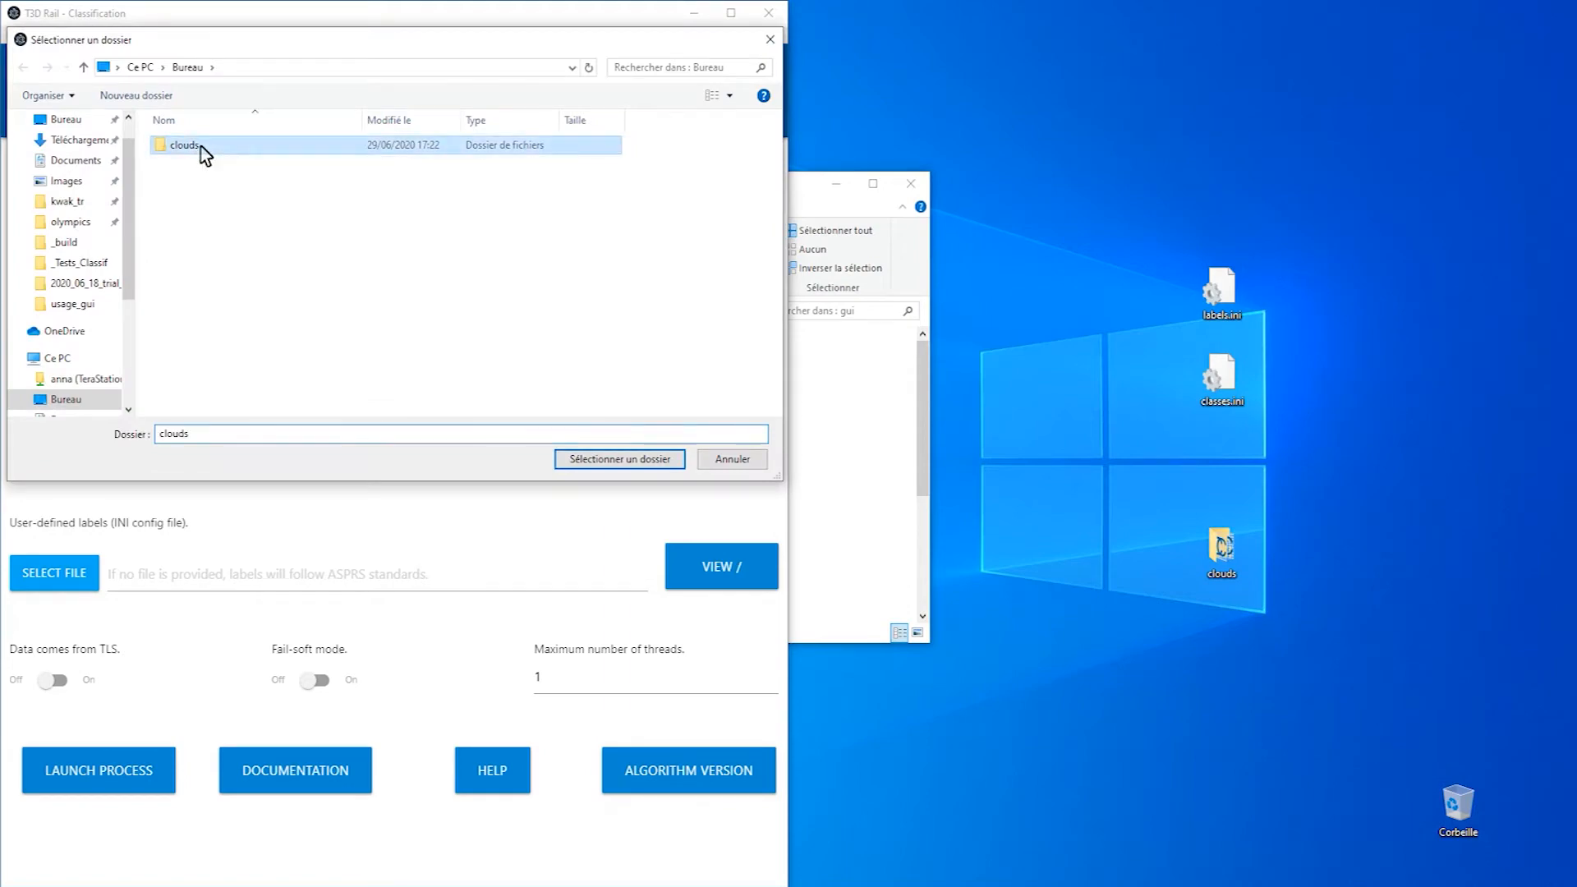
left_click(621, 459)
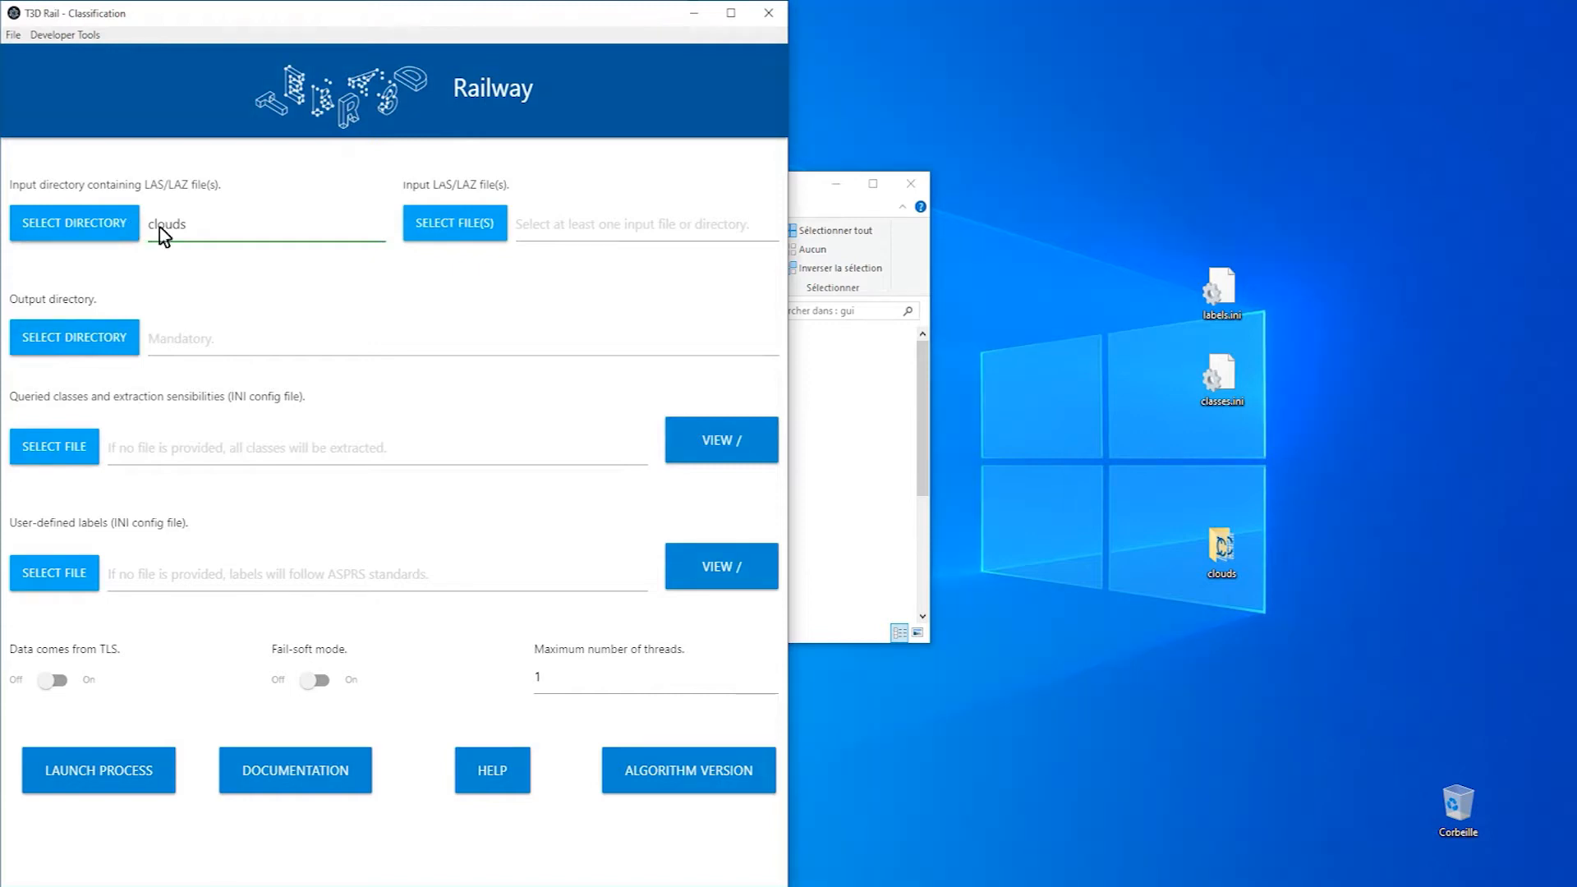
Step: Set the desktop's clouds folder as the output directory for the classification
left_click(176, 332)
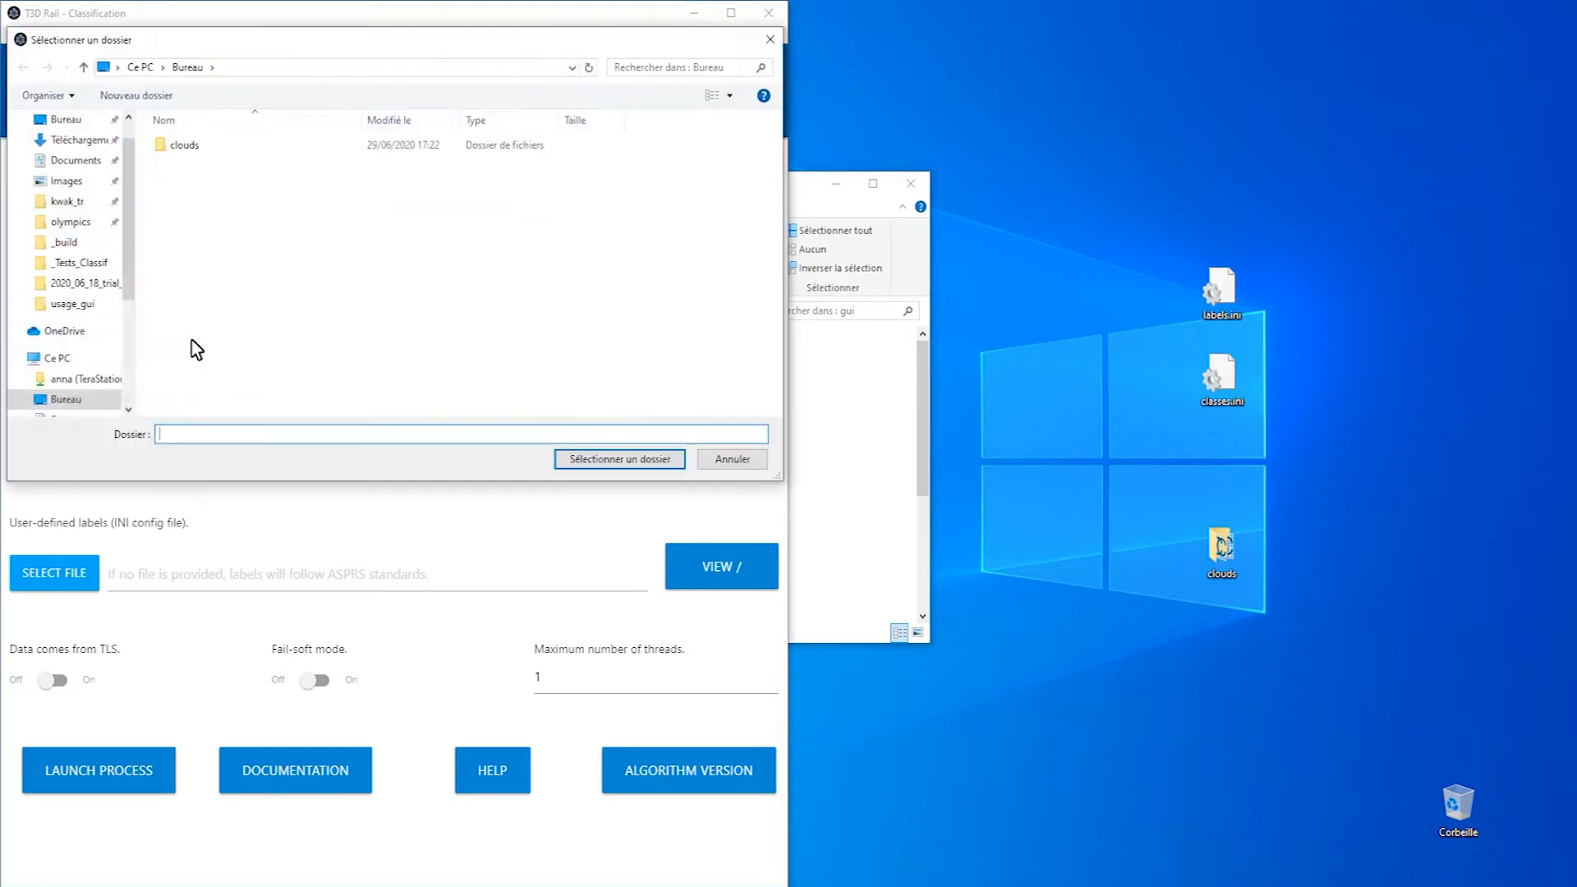
left_click(185, 146)
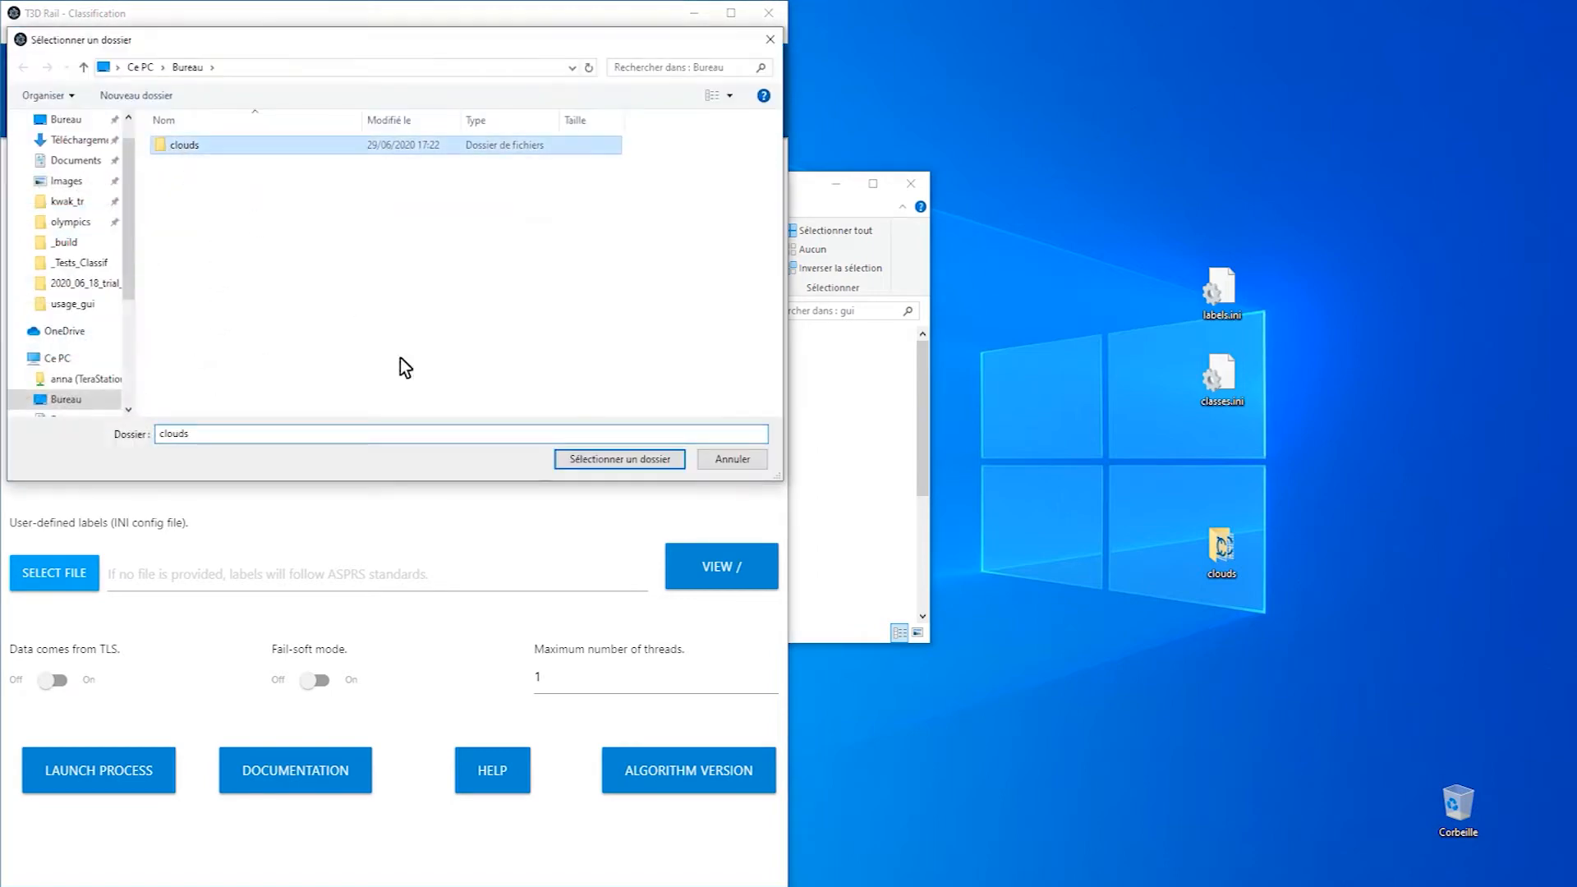
left_click(581, 462)
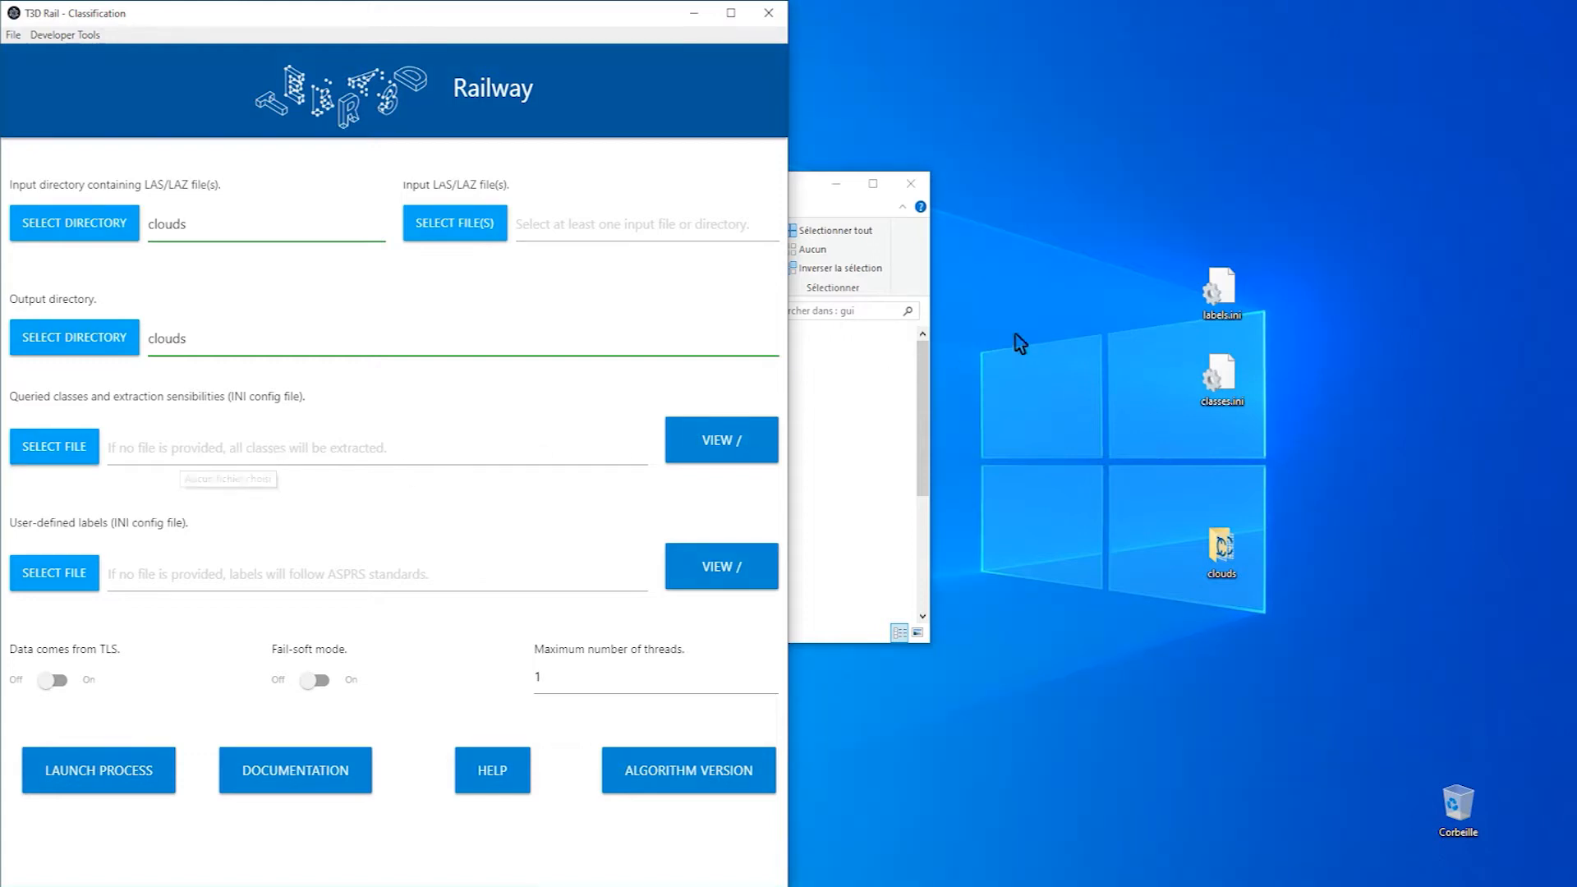
Step: Review classes.ini on the desktop and load it as the queried classes and extraction sensibilities config file
double_click(1218, 394)
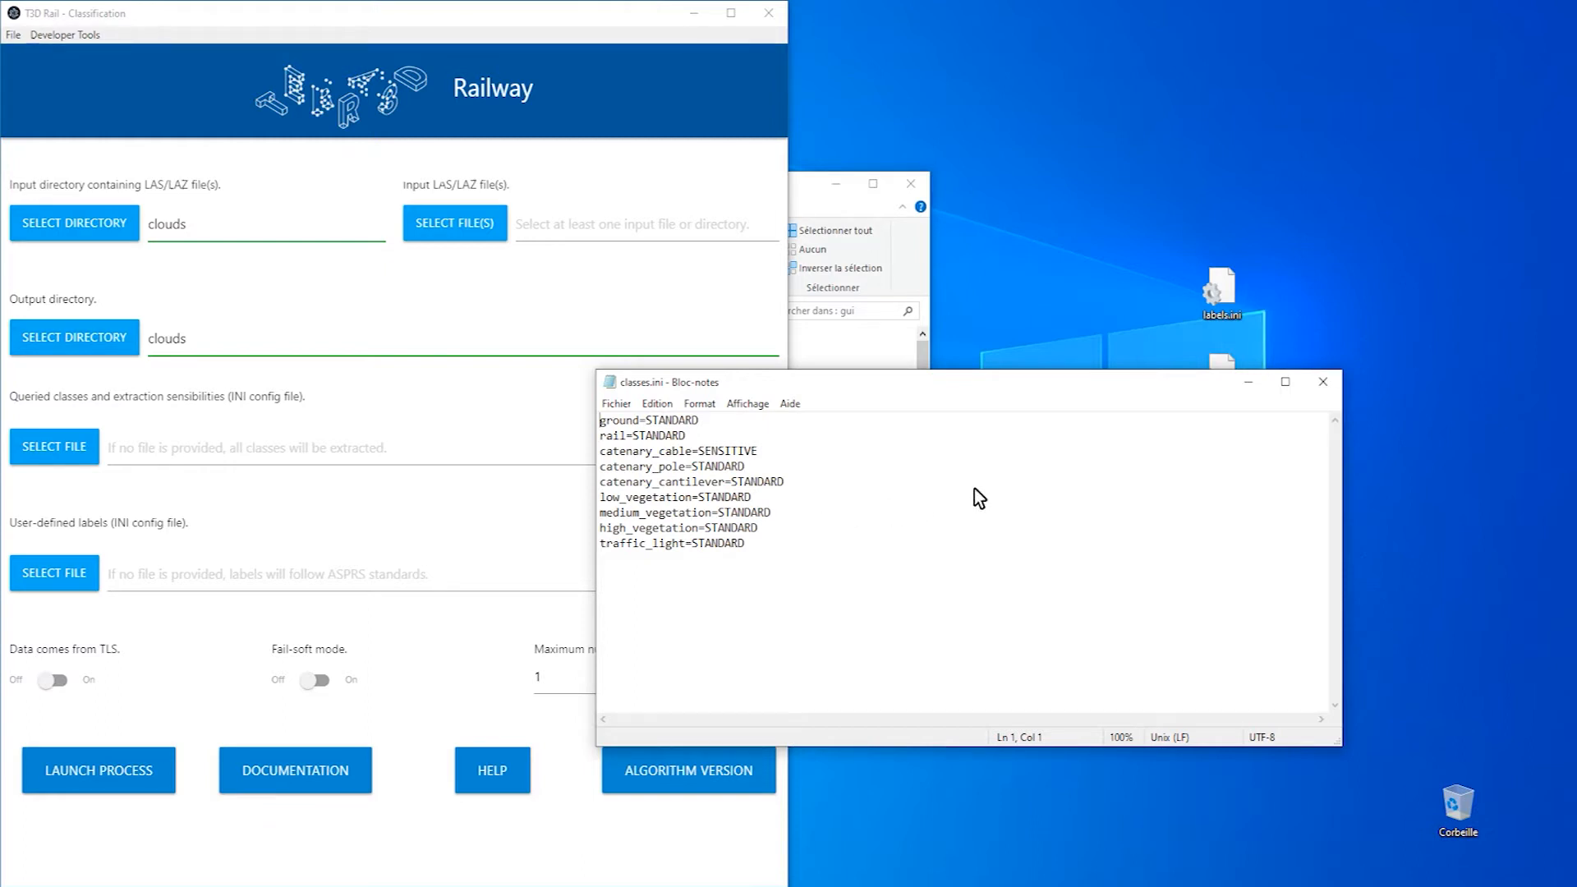
left_click(1322, 382)
left_click(435, 475)
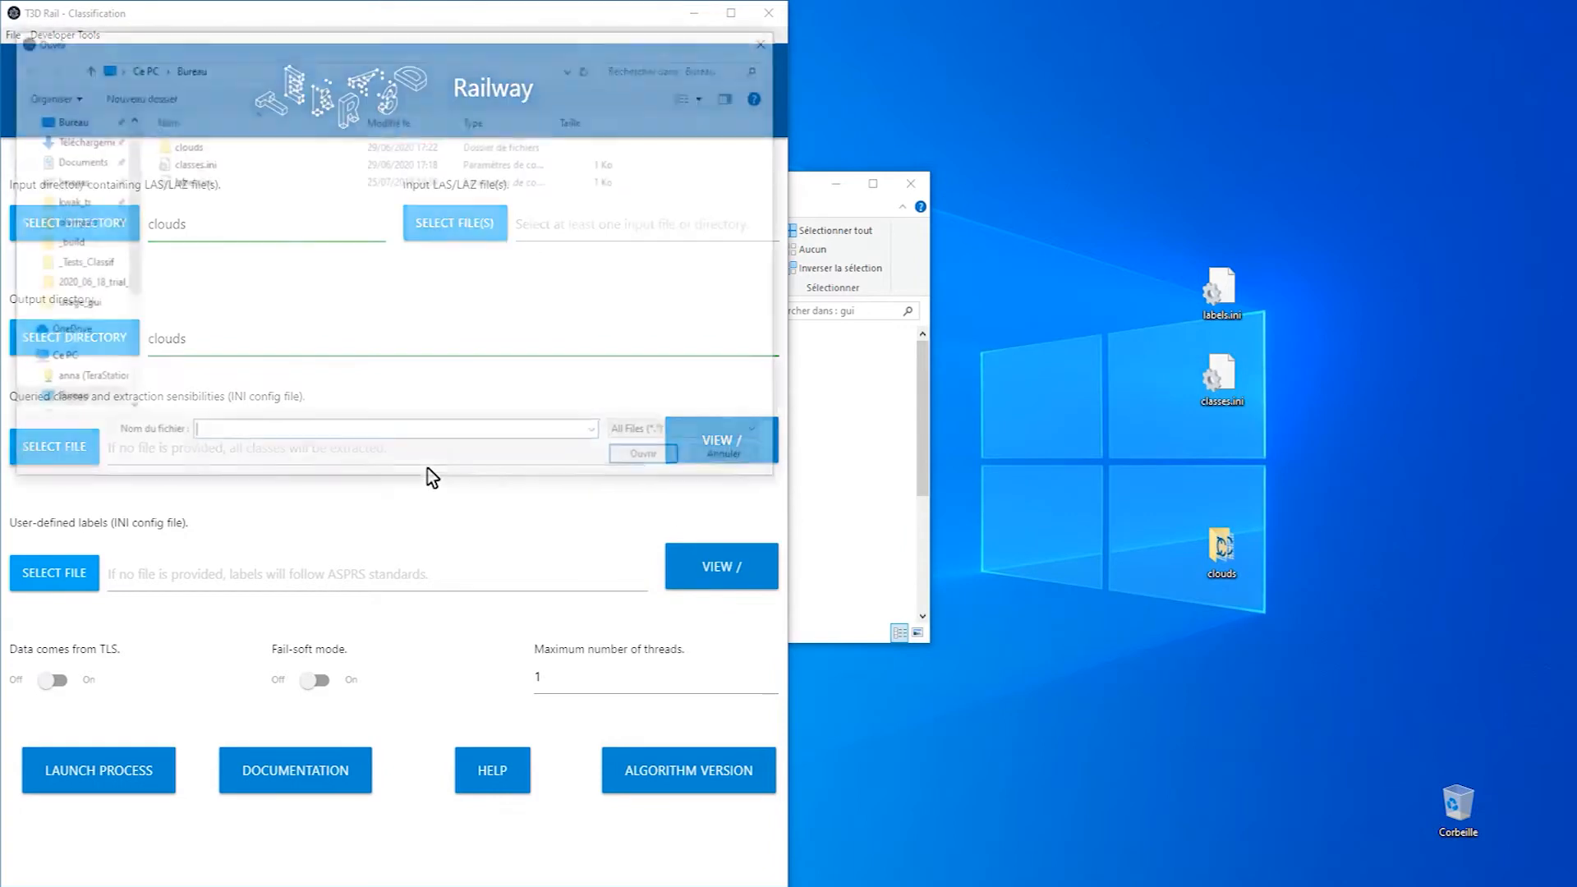
double_click(185, 166)
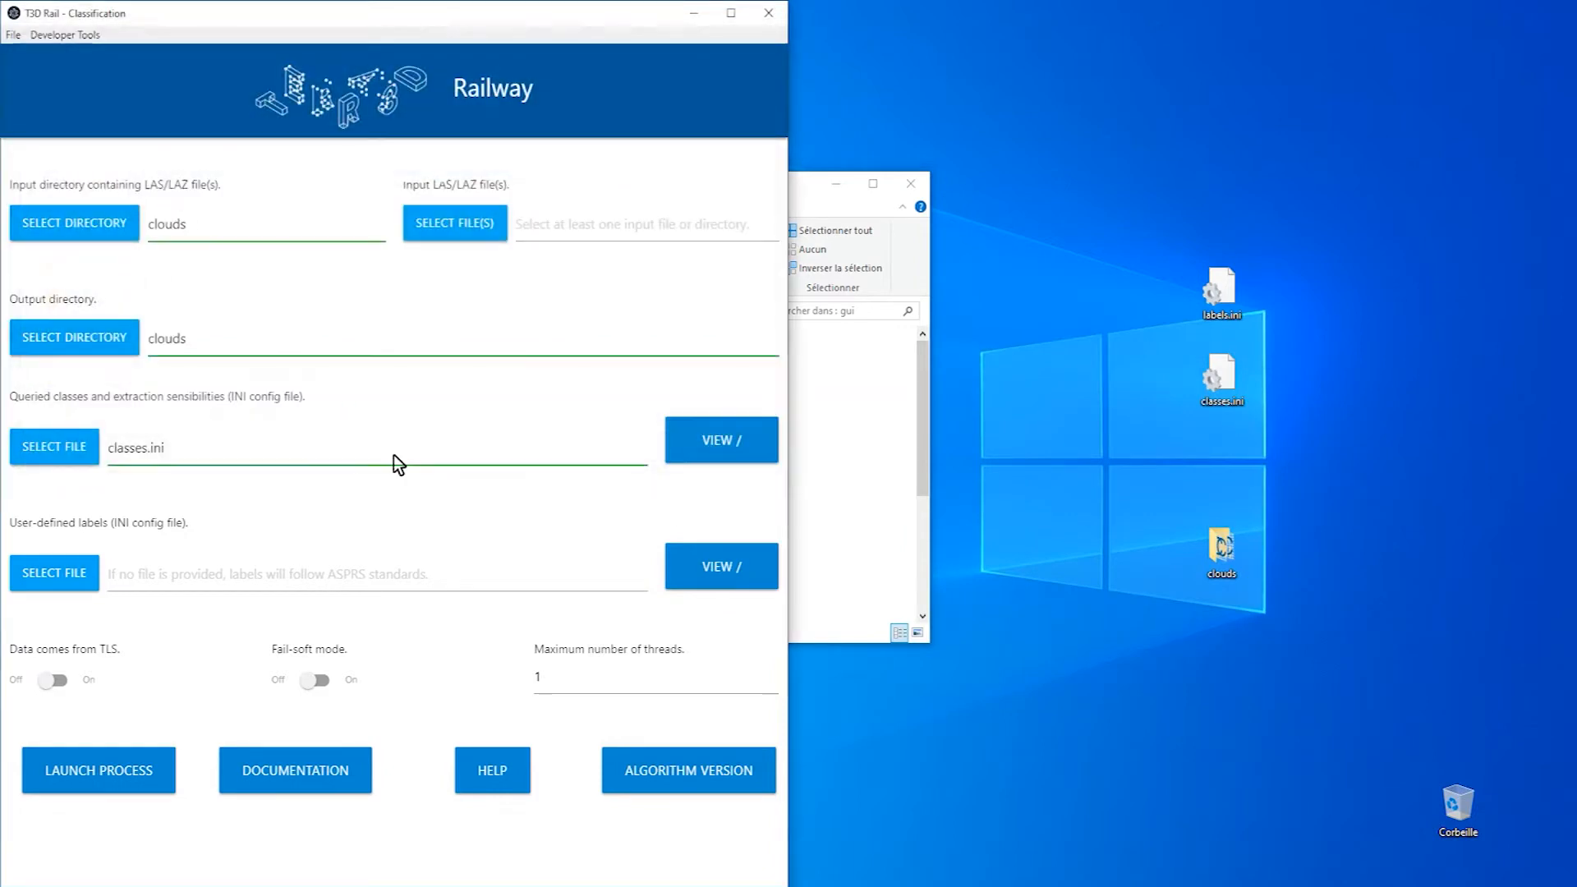
Step: Set the catenary wire's extraction sensitivity to Safe in the classification parameters and save the INI file
left_click(682, 445)
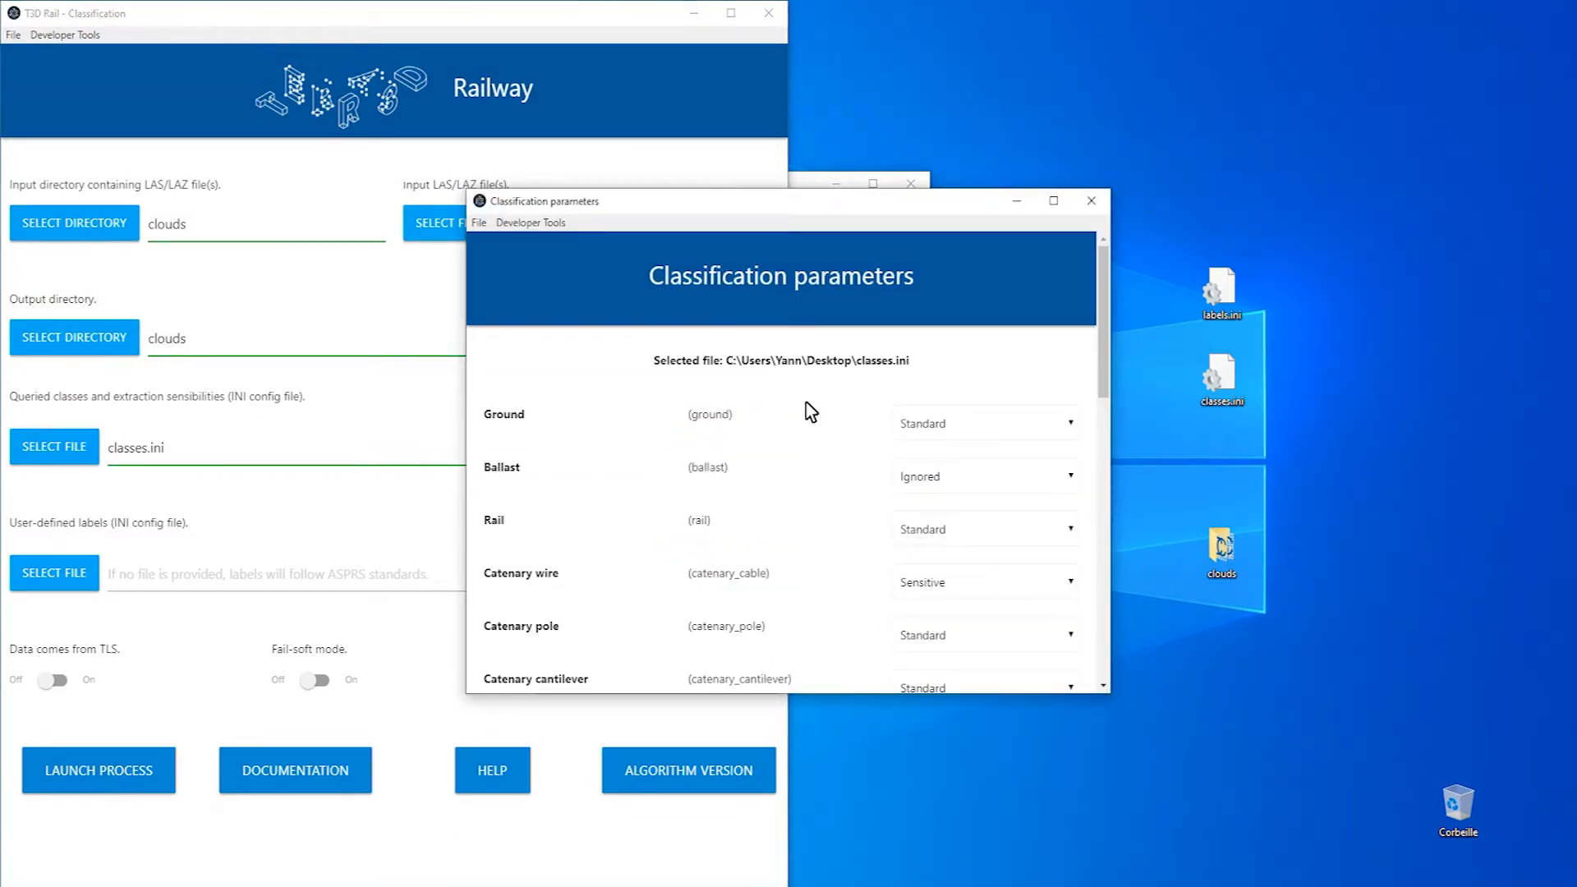
scroll(807, 412, "down", 1)
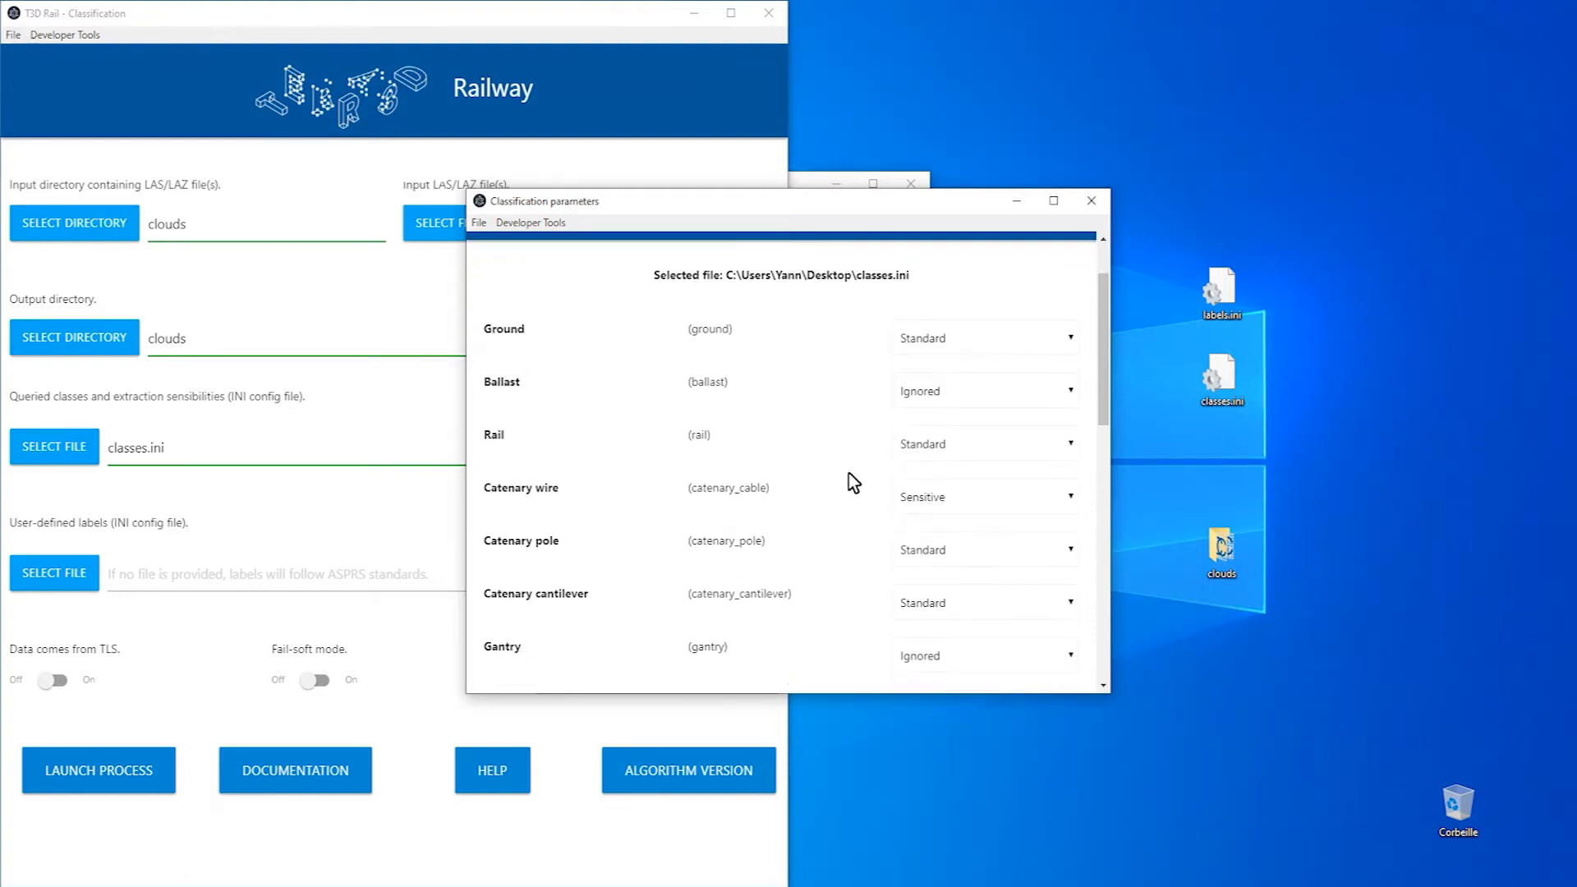
left_click(898, 496)
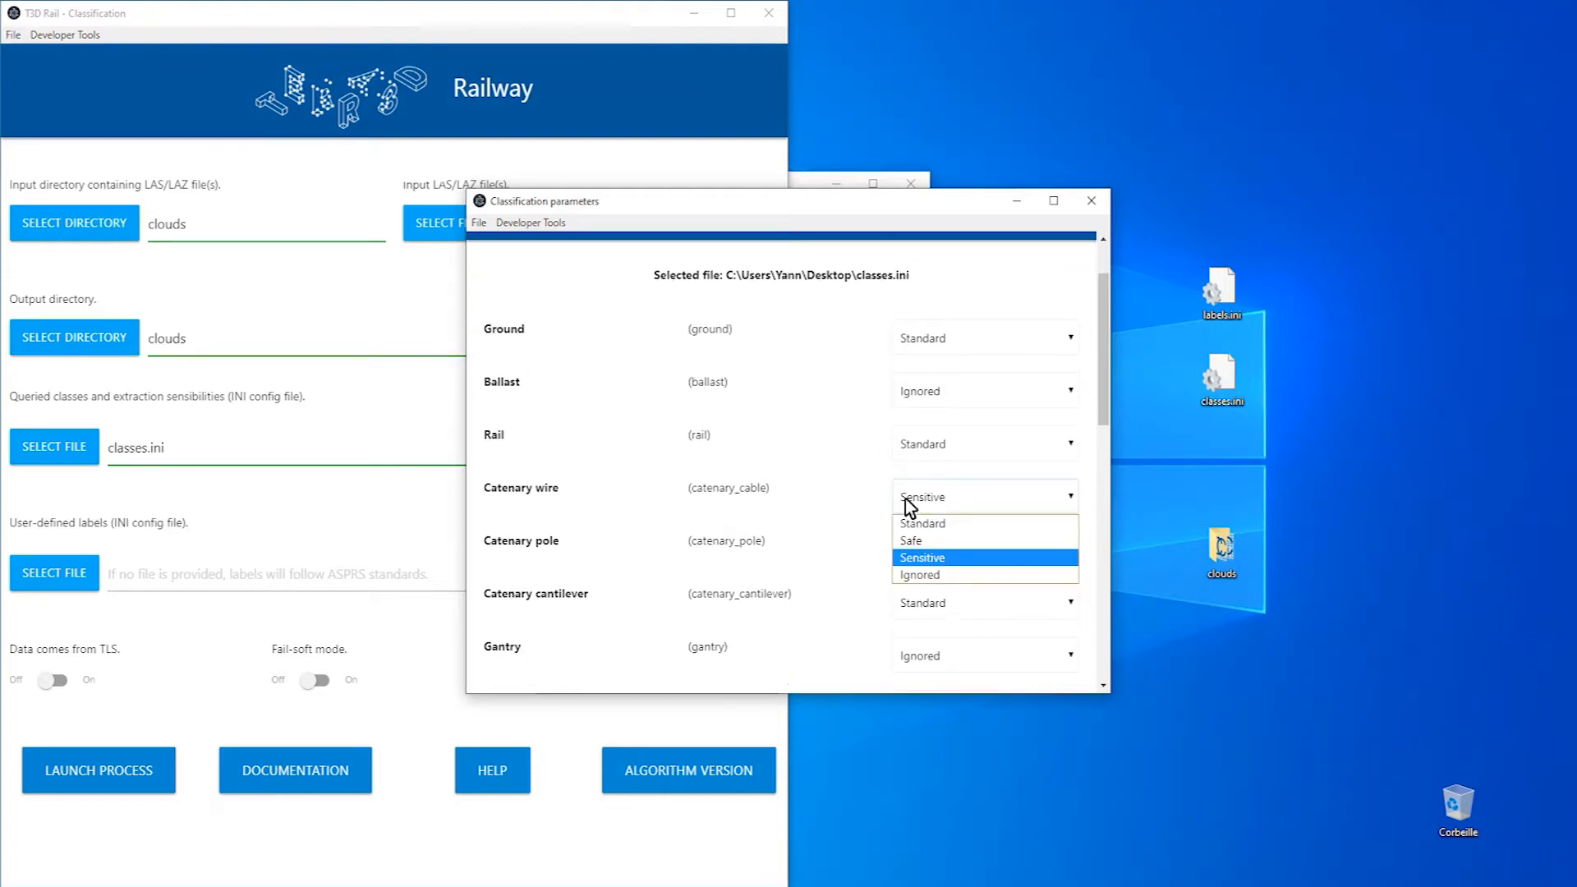
left_click(927, 541)
scroll(856, 499, "down", 1)
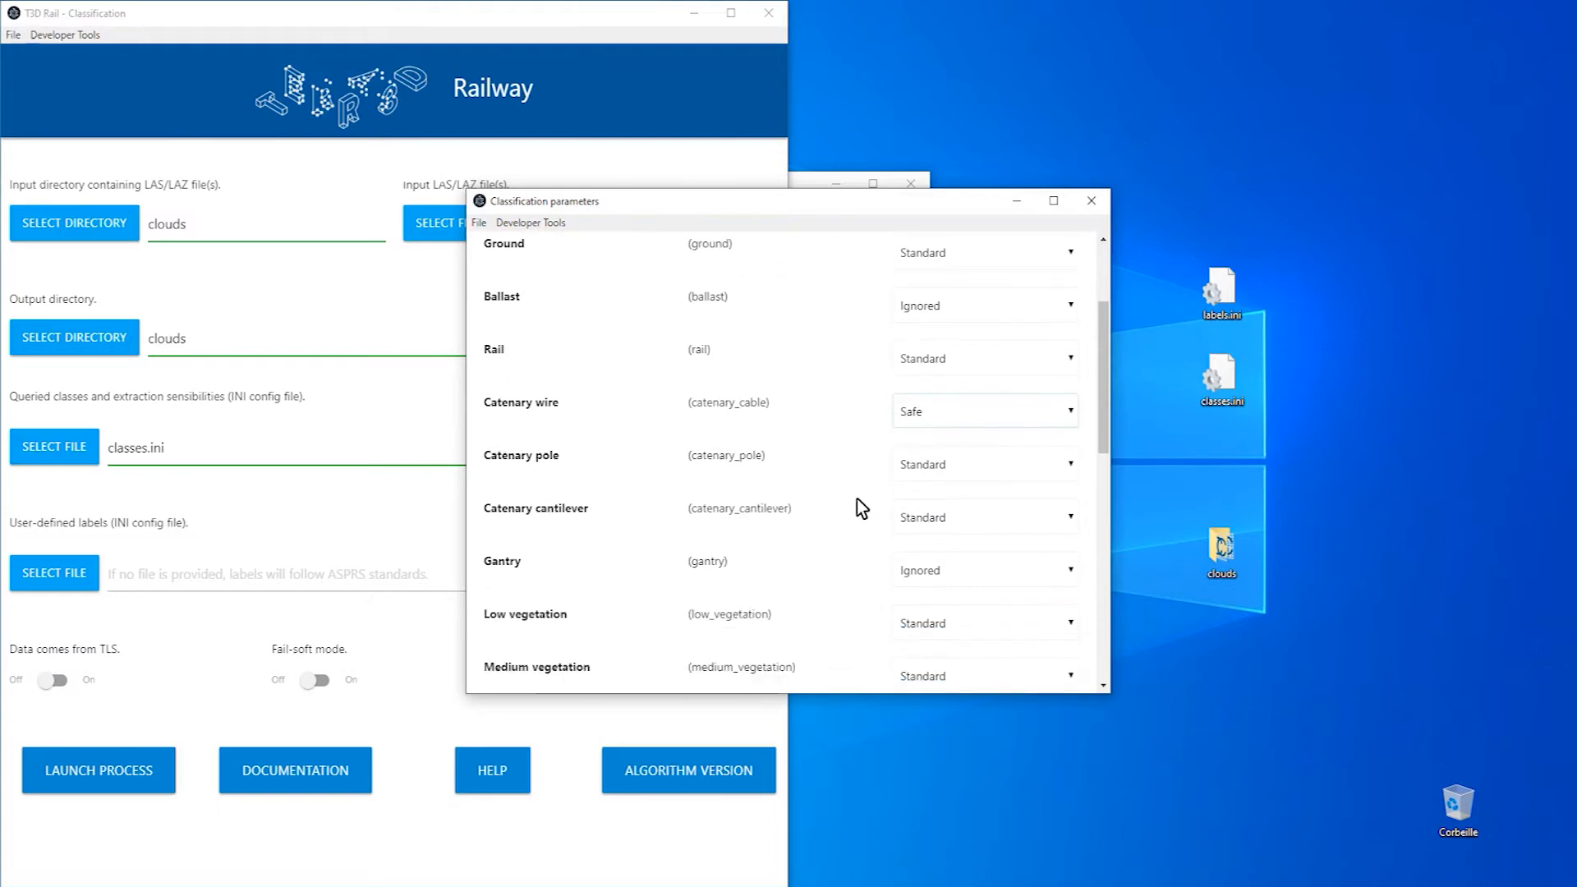
scroll(856, 499, "down", 8)
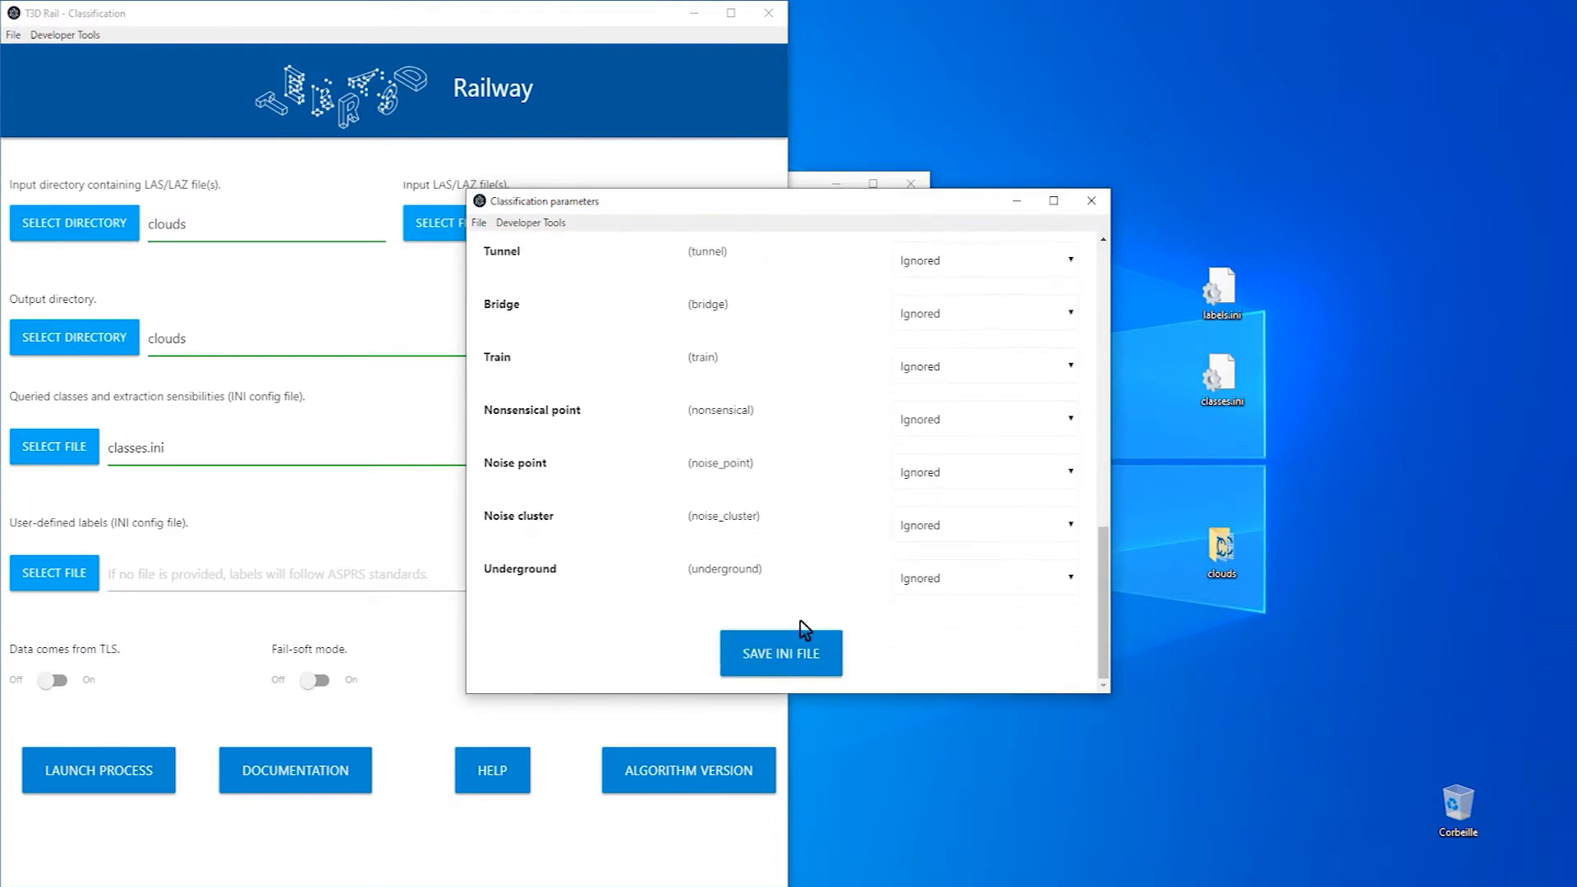
left_click(797, 654)
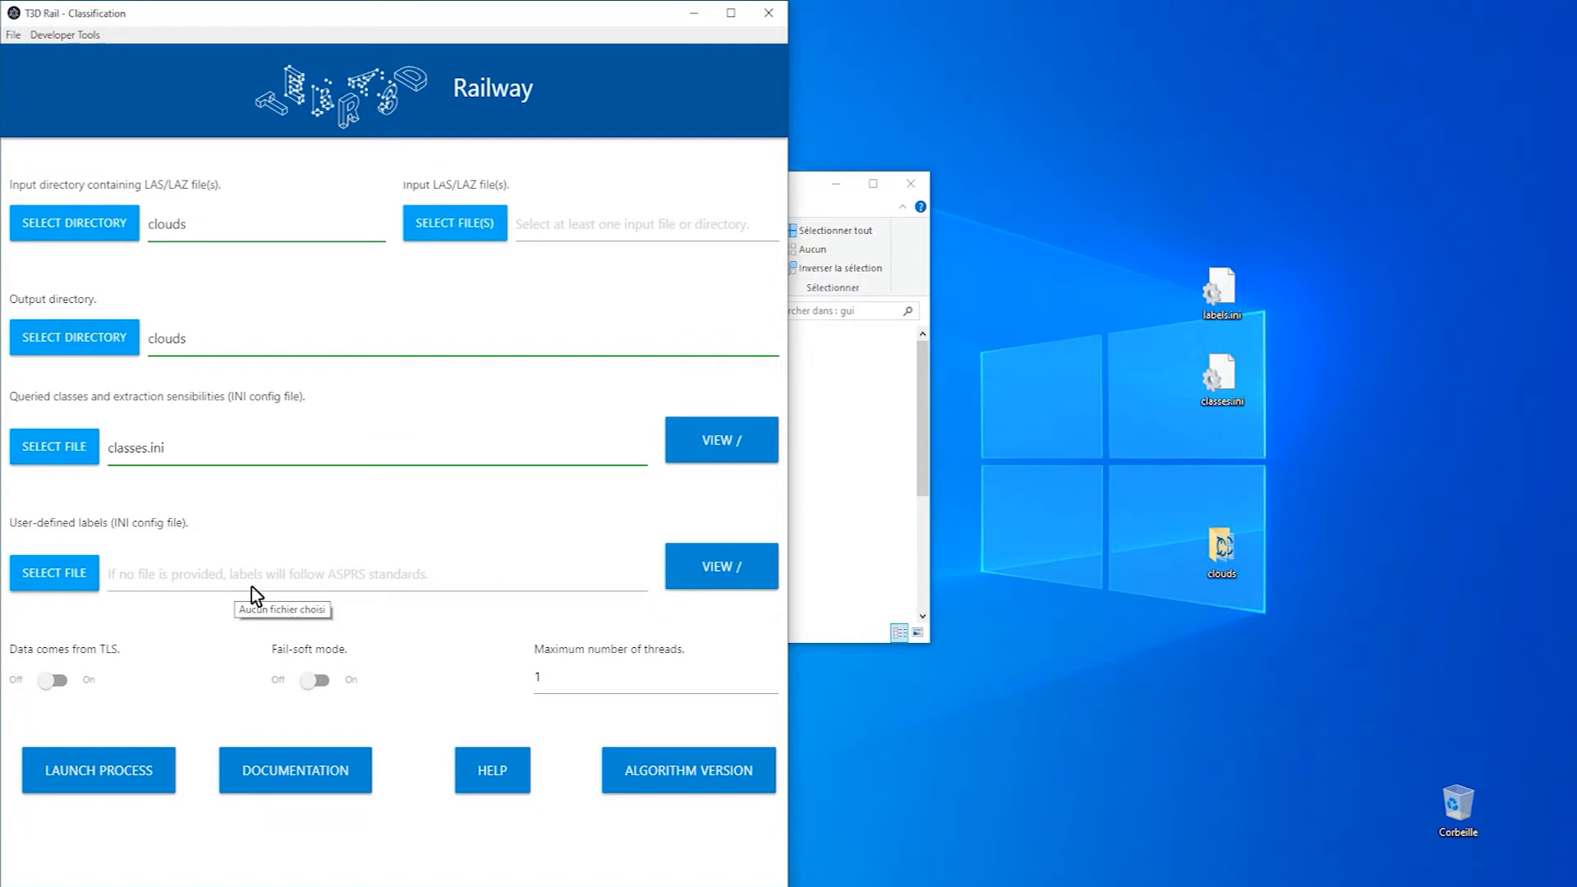
Step: Review labels.ini on the desktop and load it as the user-defined labels config file
double_click(1227, 302)
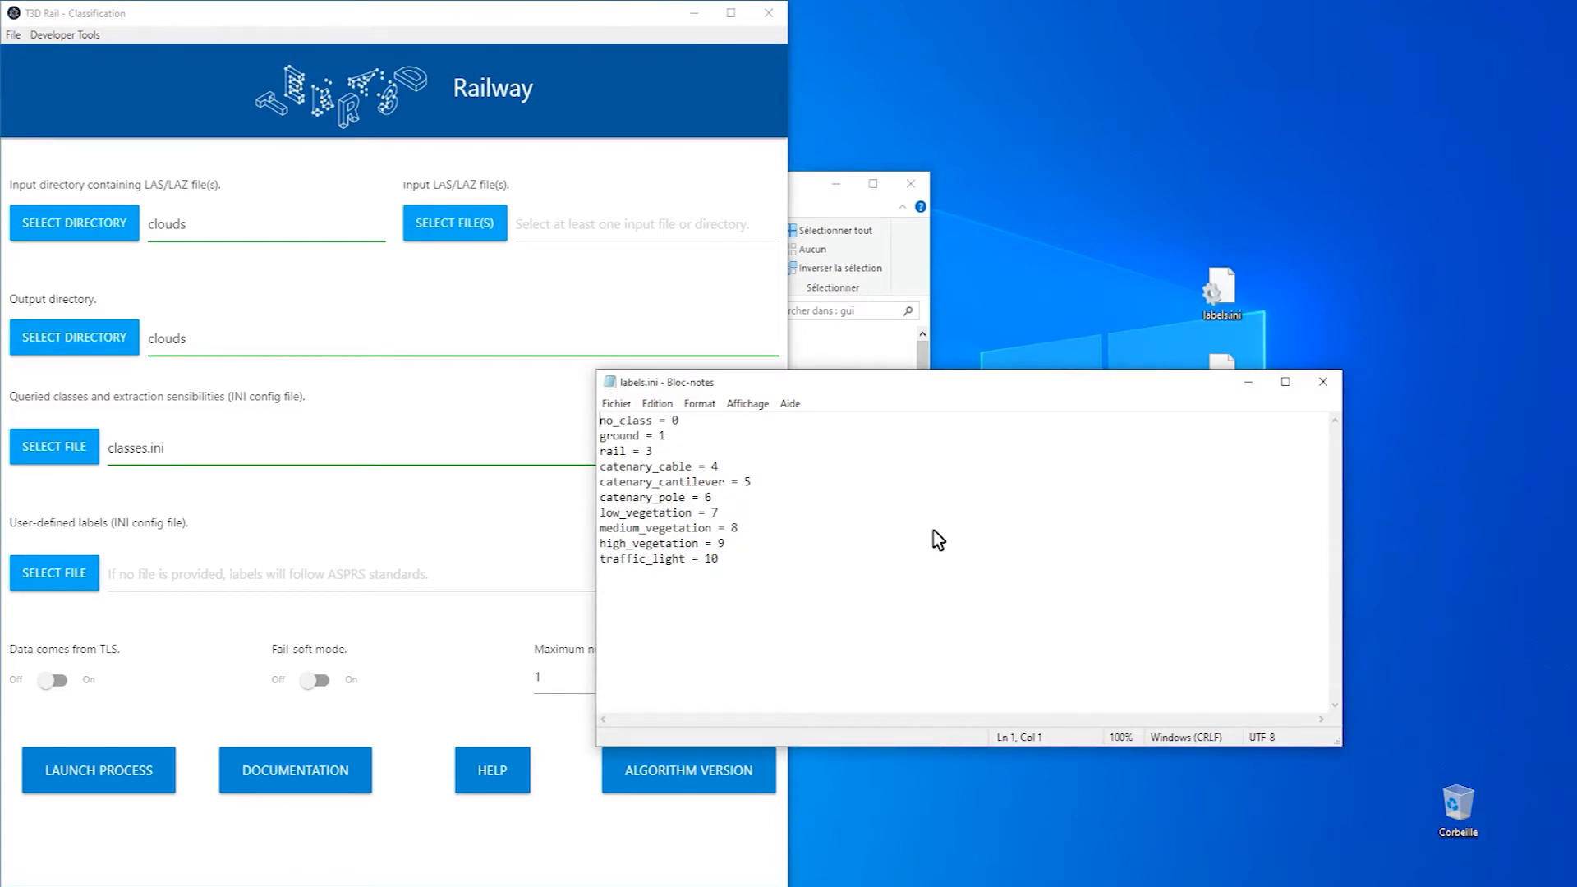
left_click(1324, 391)
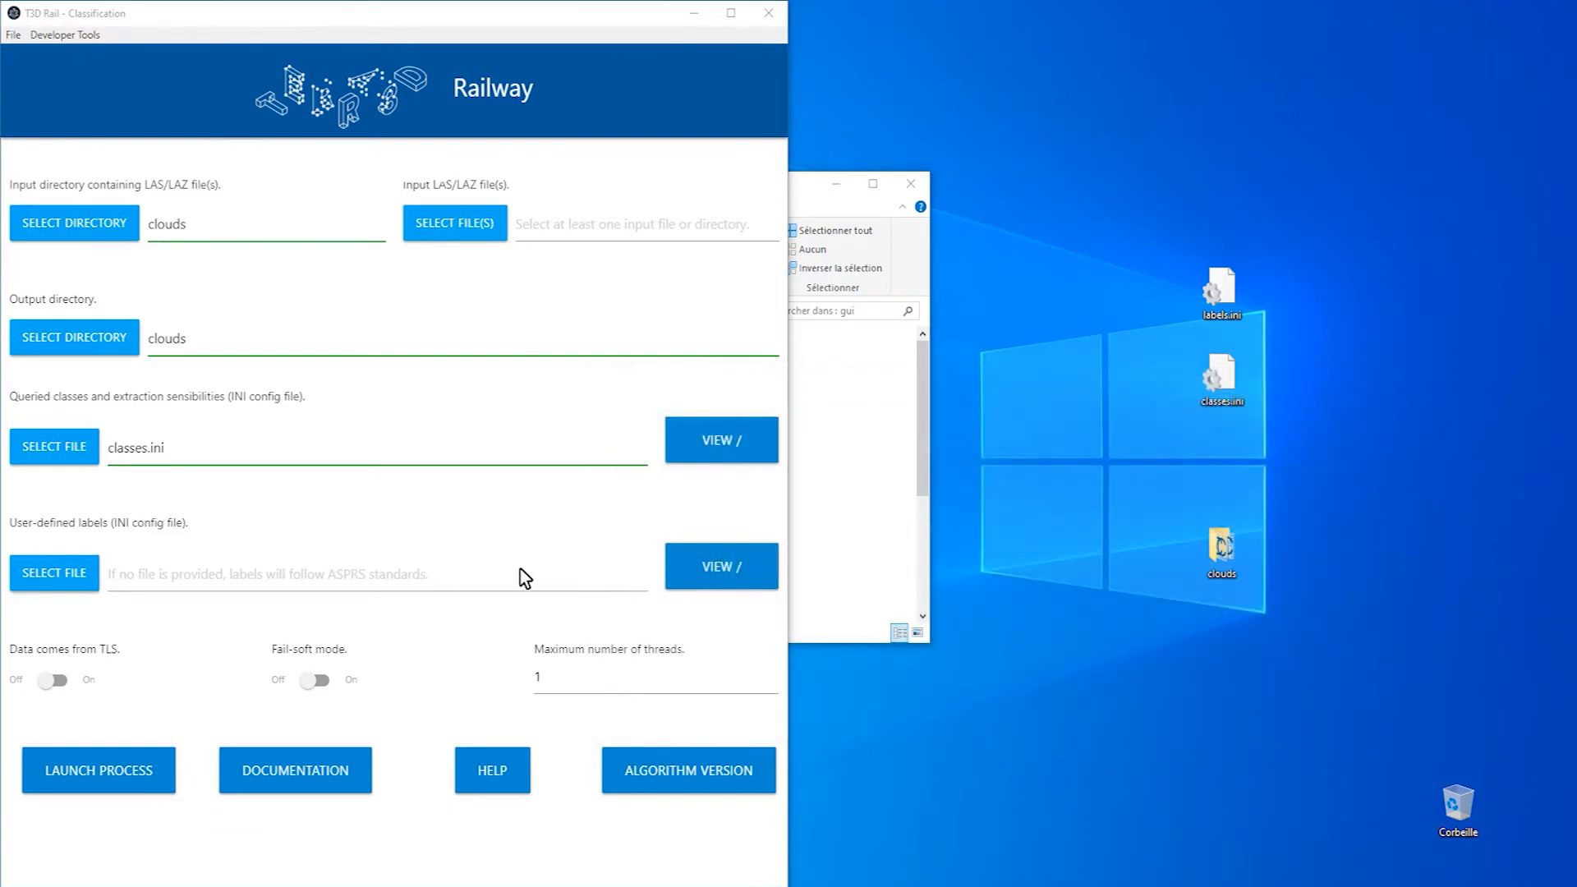
left_click(520, 578)
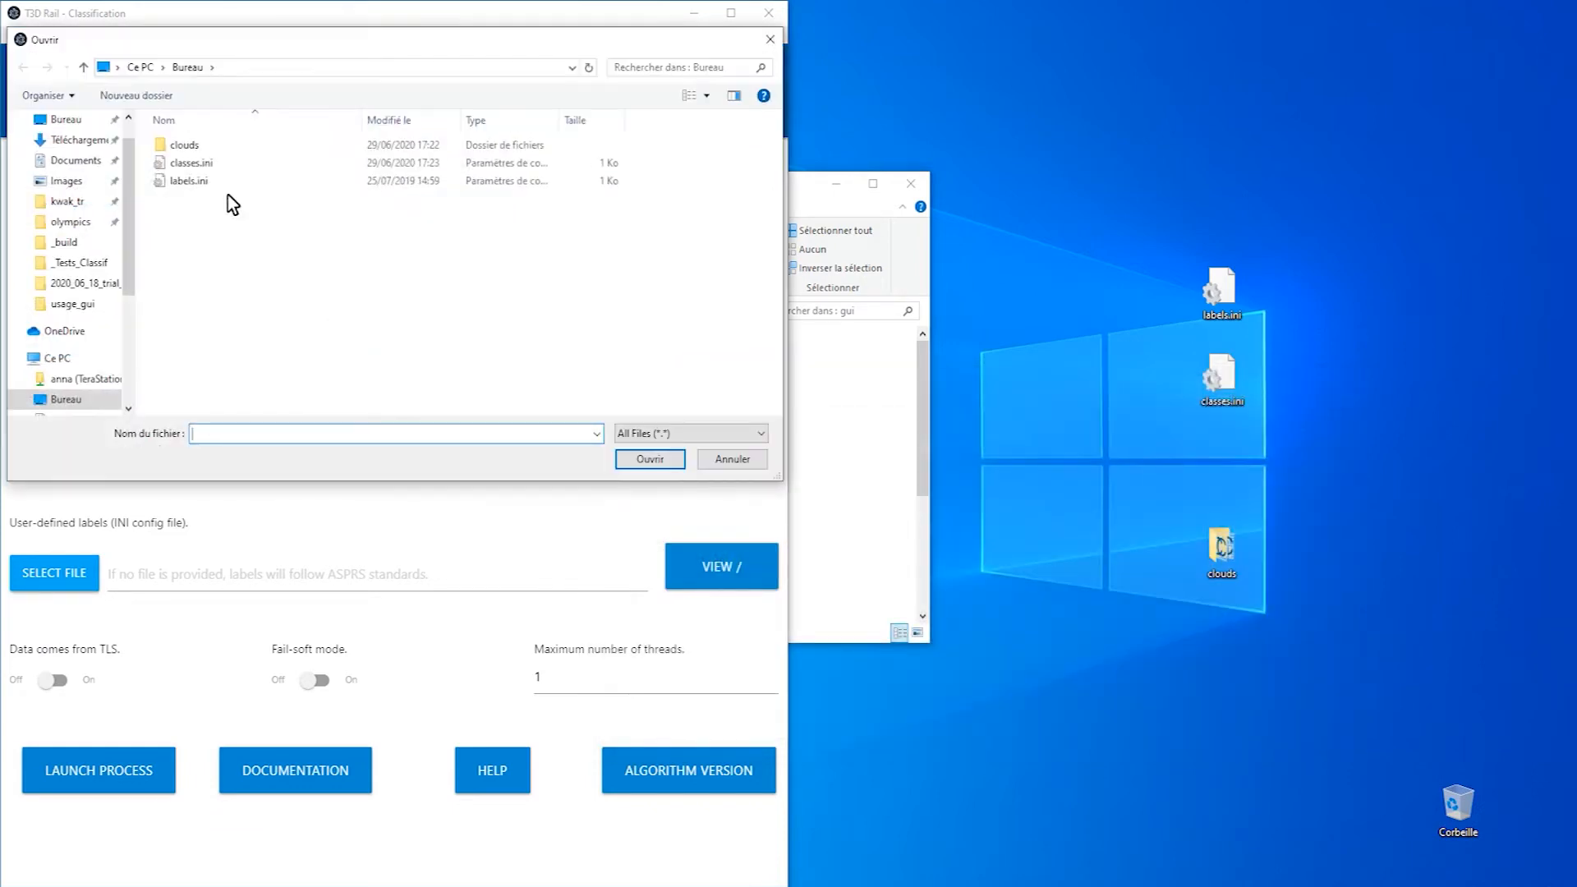
left_click(176, 182)
left_click(630, 461)
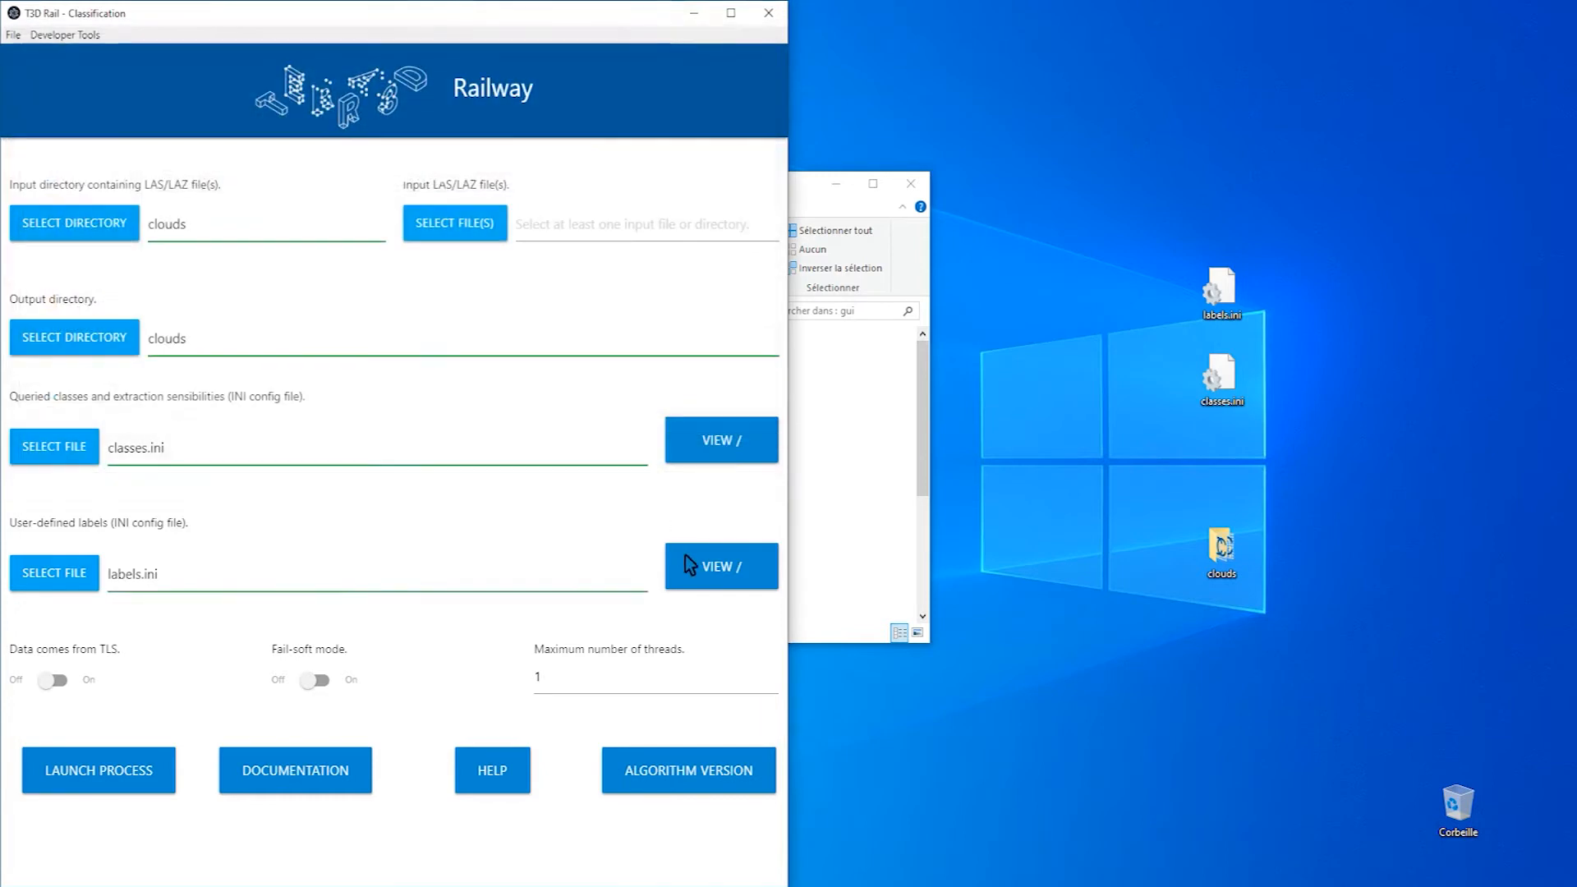
Step: Set the traffic light class label to 12 in the user-defined labels and save the INI file
left_click(697, 572)
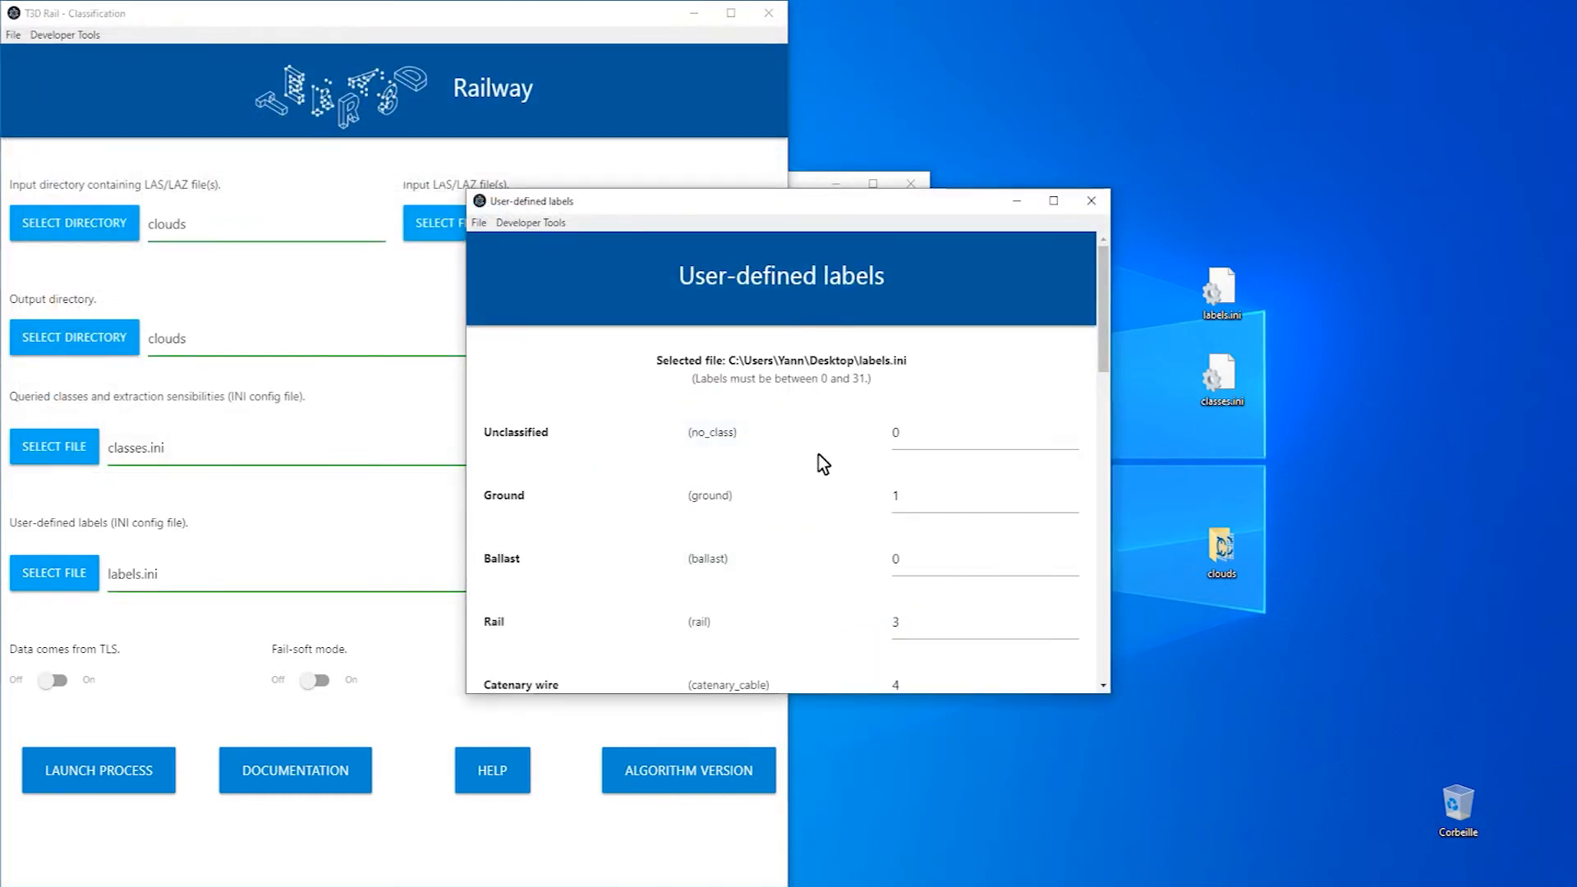
scroll(821, 464, "down", 3)
scroll(836, 437, "down", 5)
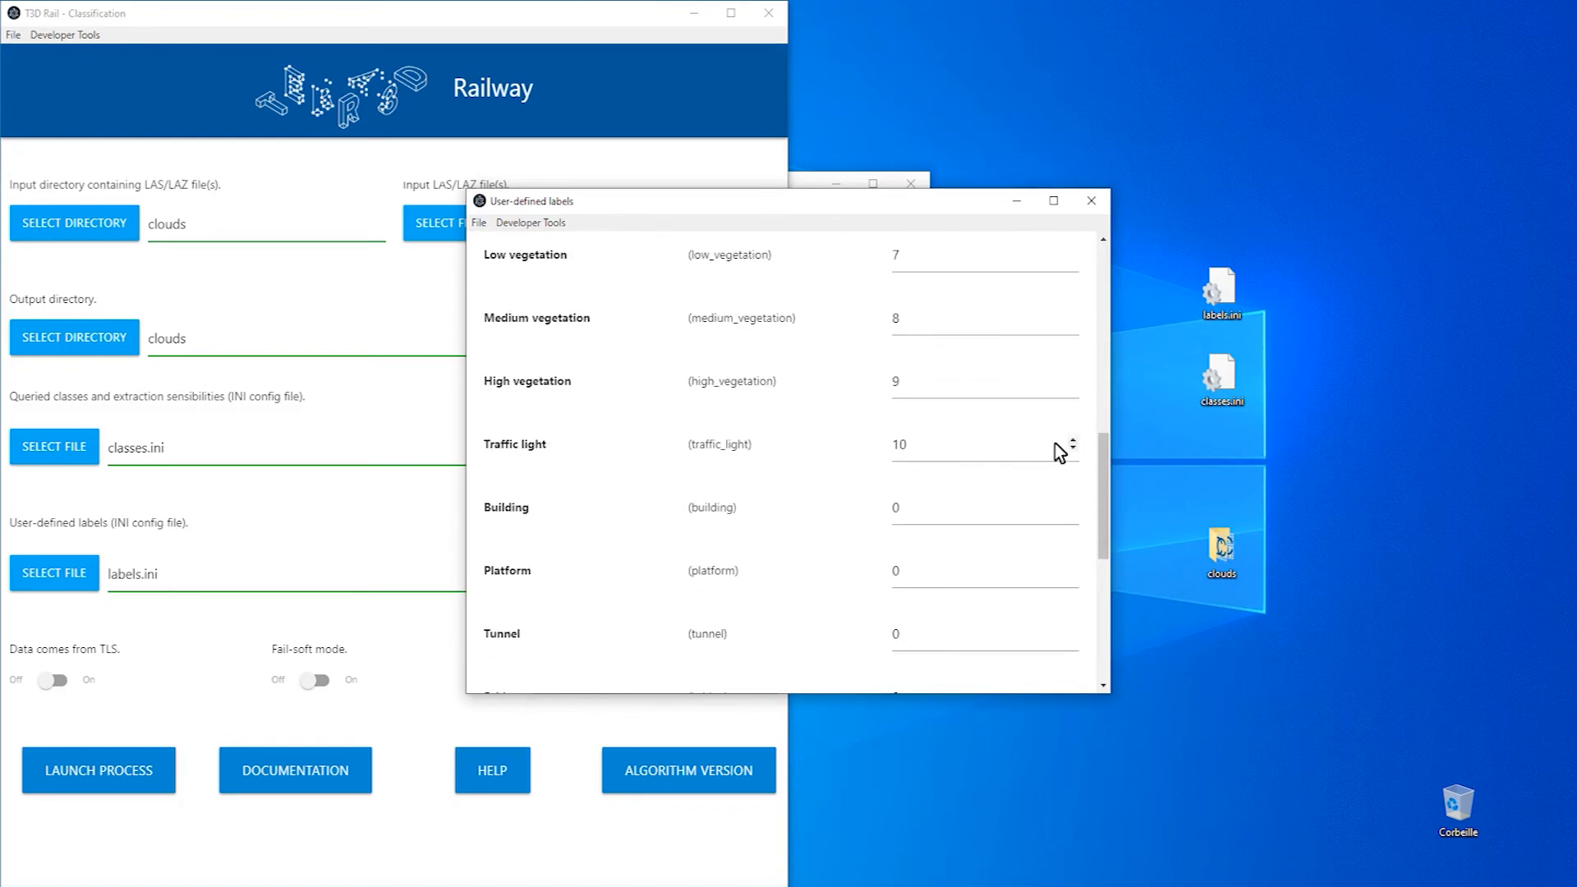
left_click(1076, 440)
scroll(730, 539, "down", 5)
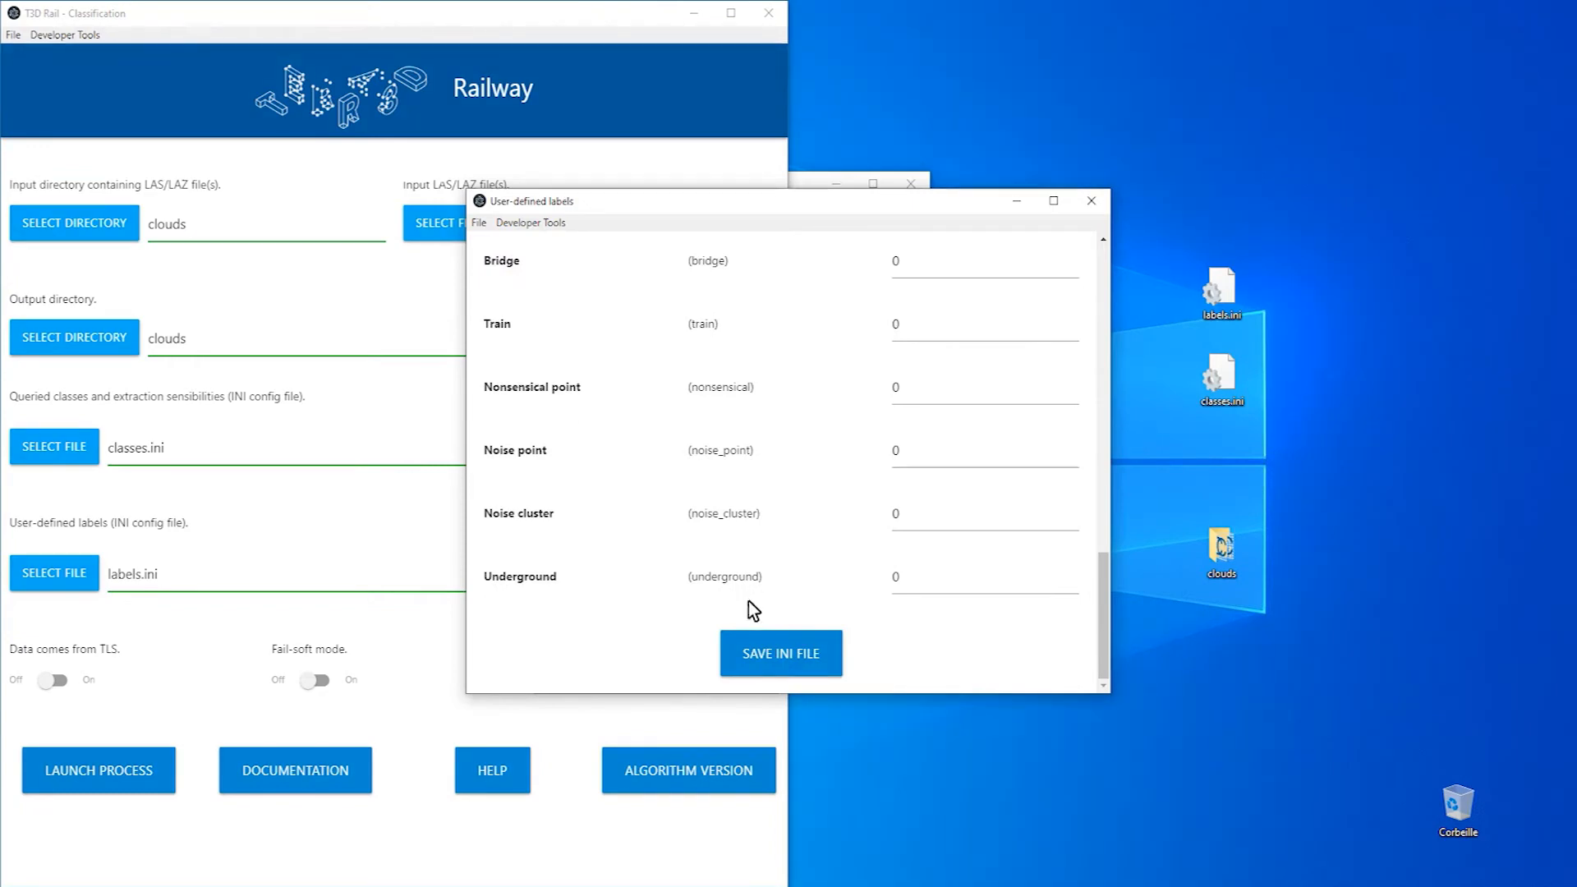
left_click(762, 649)
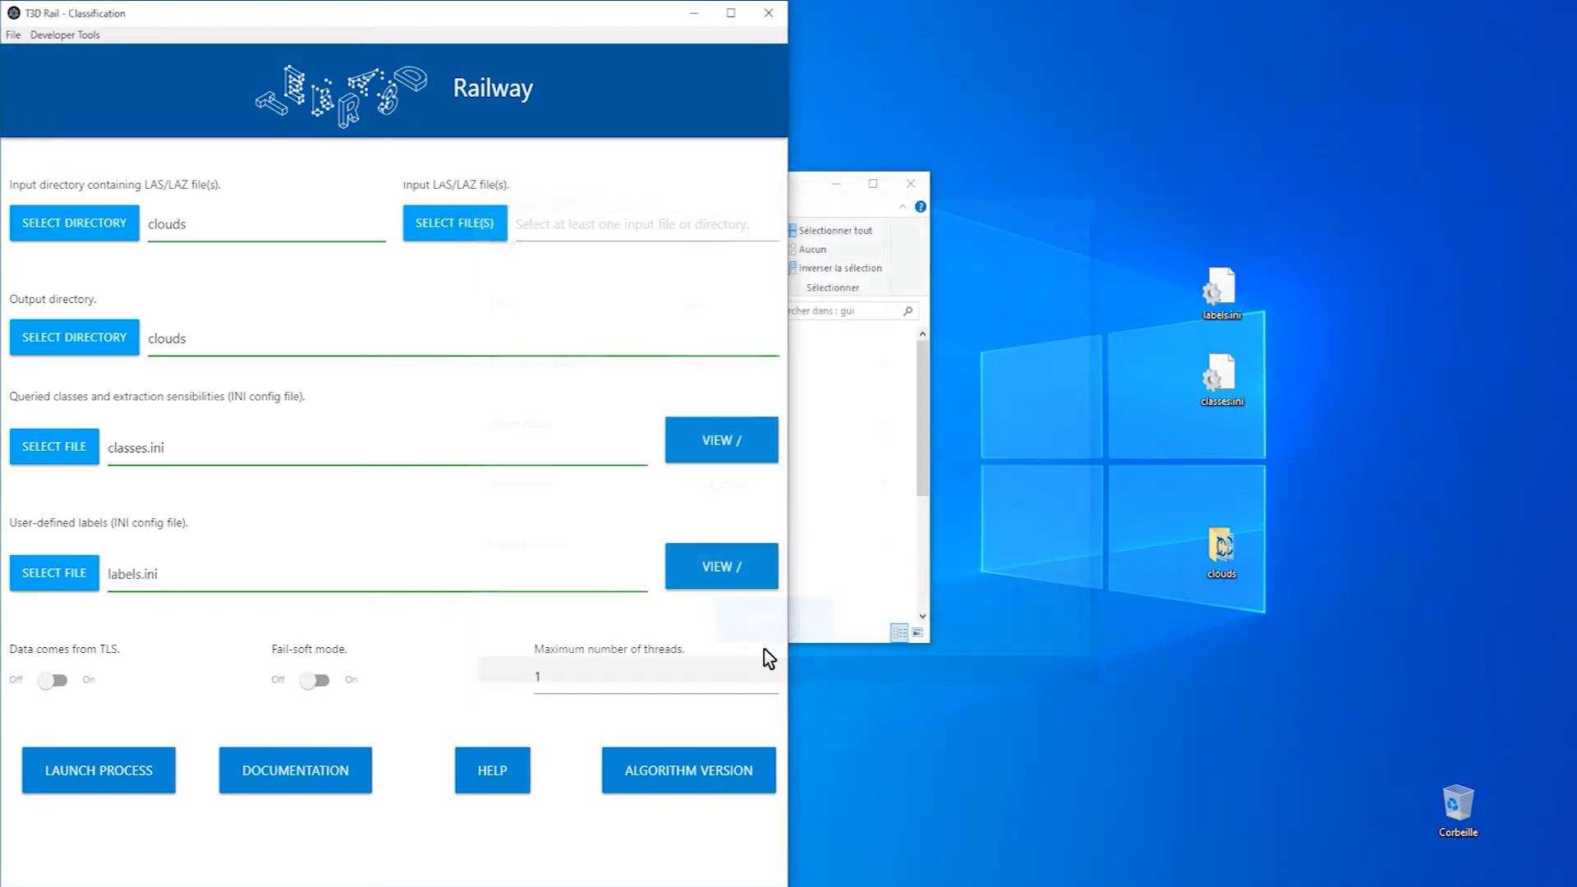
left_click(54, 687)
left_click(326, 688)
left_click(327, 687)
Step: Set the maximum number of threads to 8 and launch the classification process
left_click_drag(565, 679, 522, 684)
type("8")
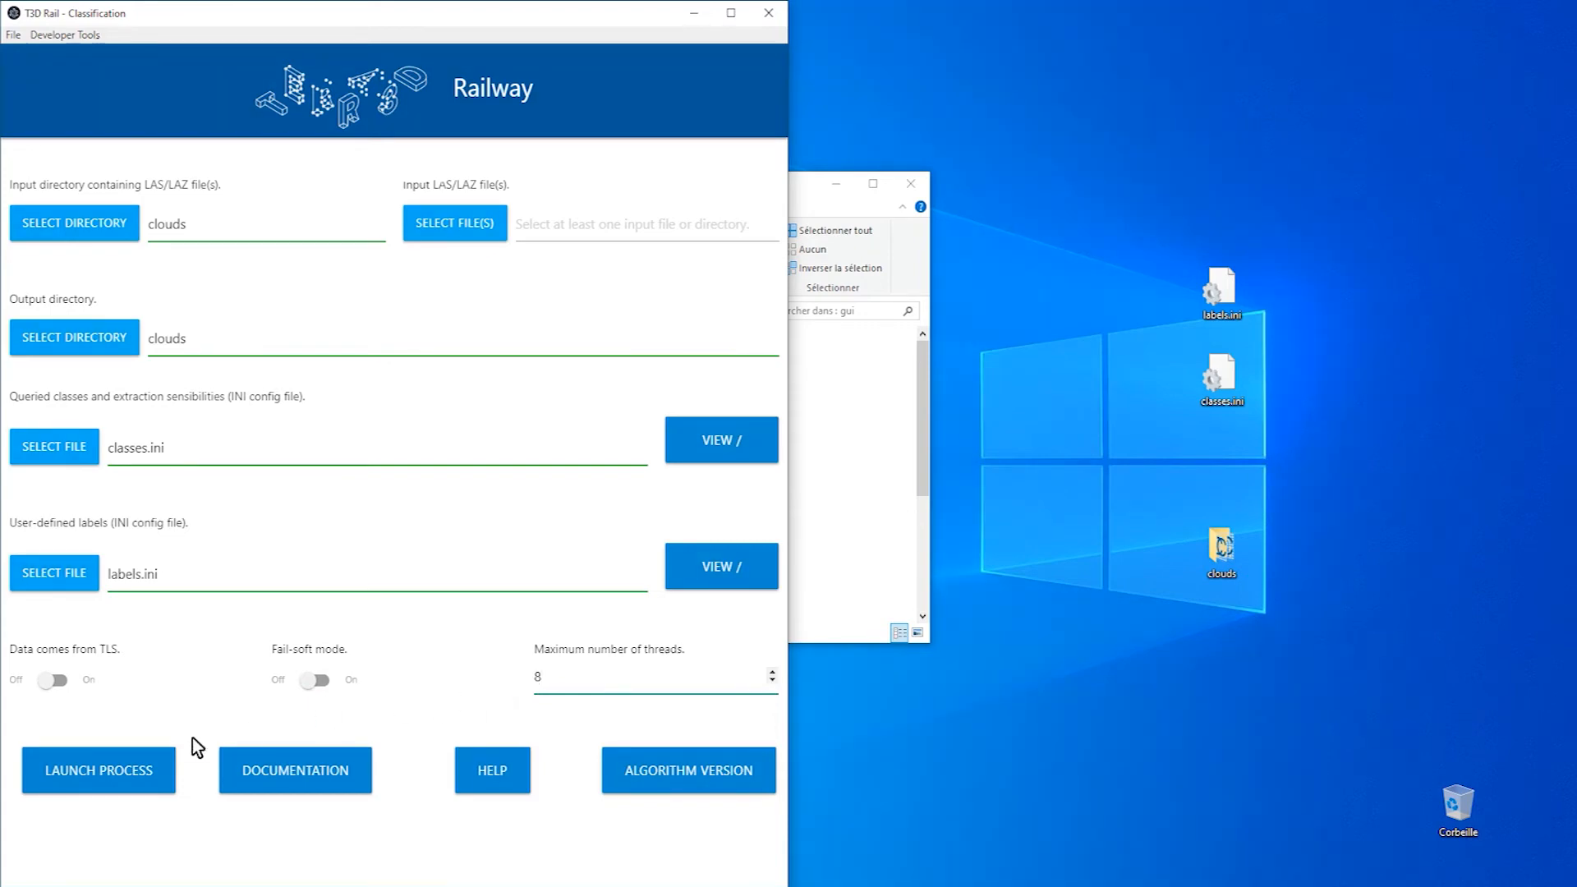
left_click(111, 774)
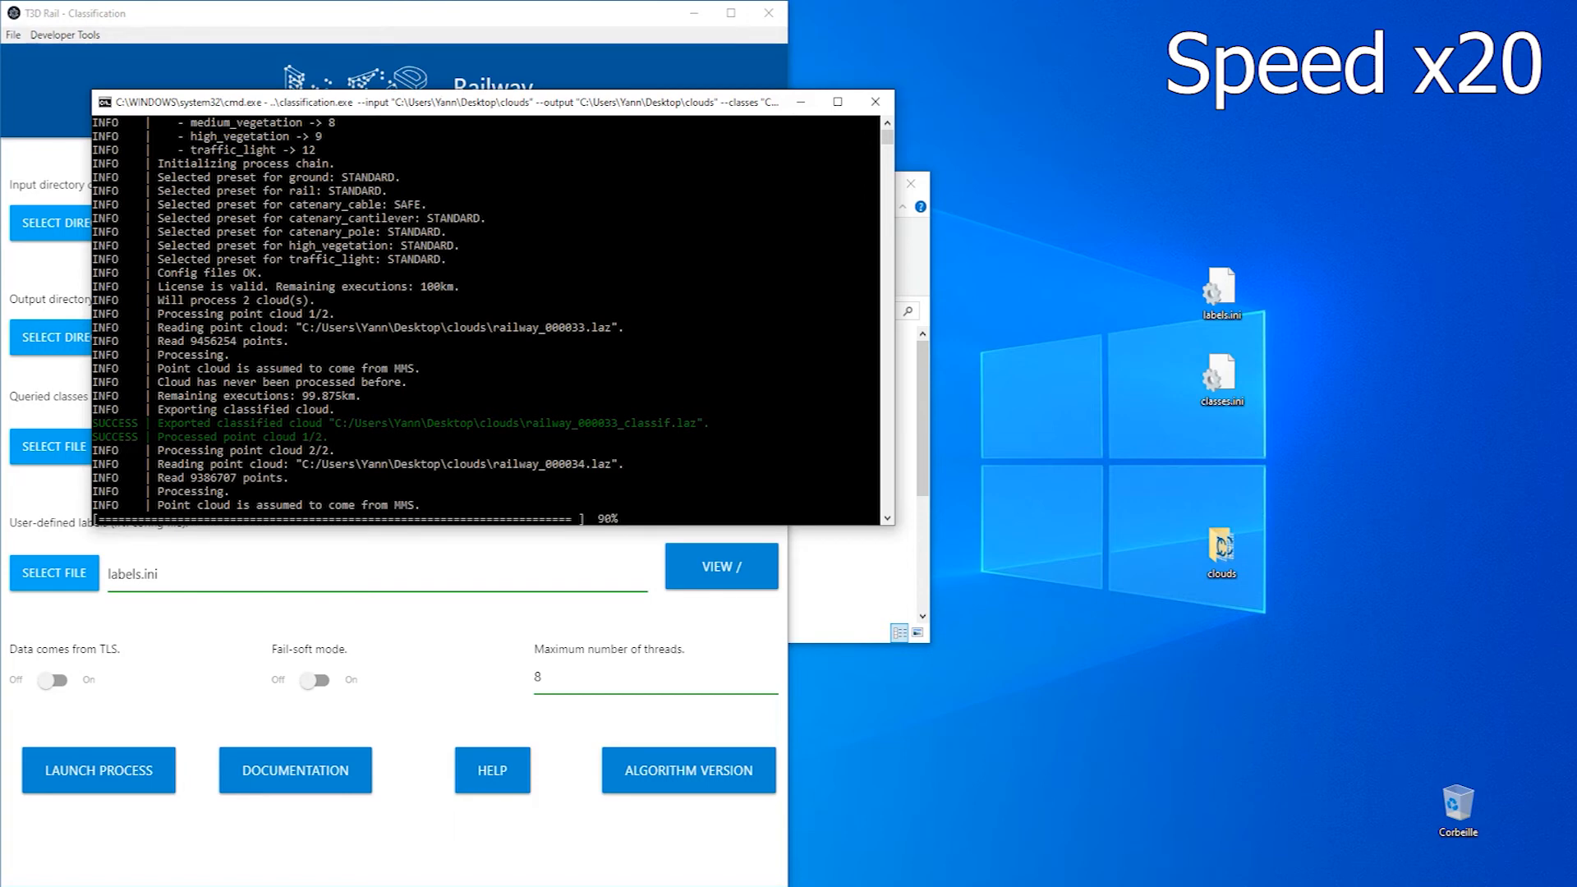
Step: Open railway_000034_classif.laz from the clouds folder in CloudCompare with only the Classification field and a global shift of -1701576, -3111600, 0
double_click(1231, 569)
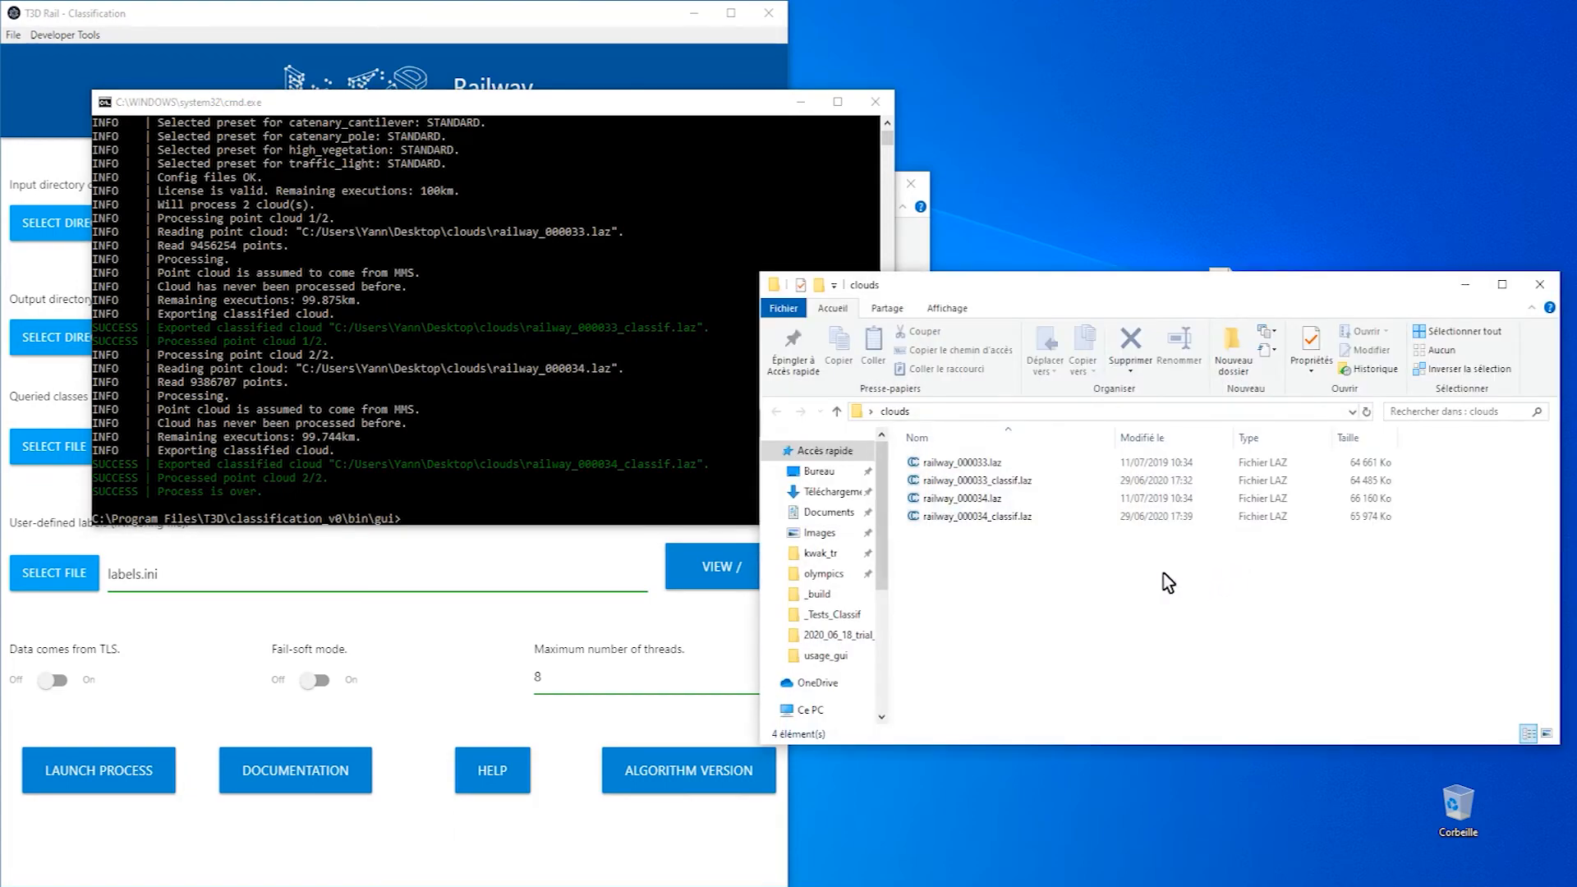
double_click(1012, 517)
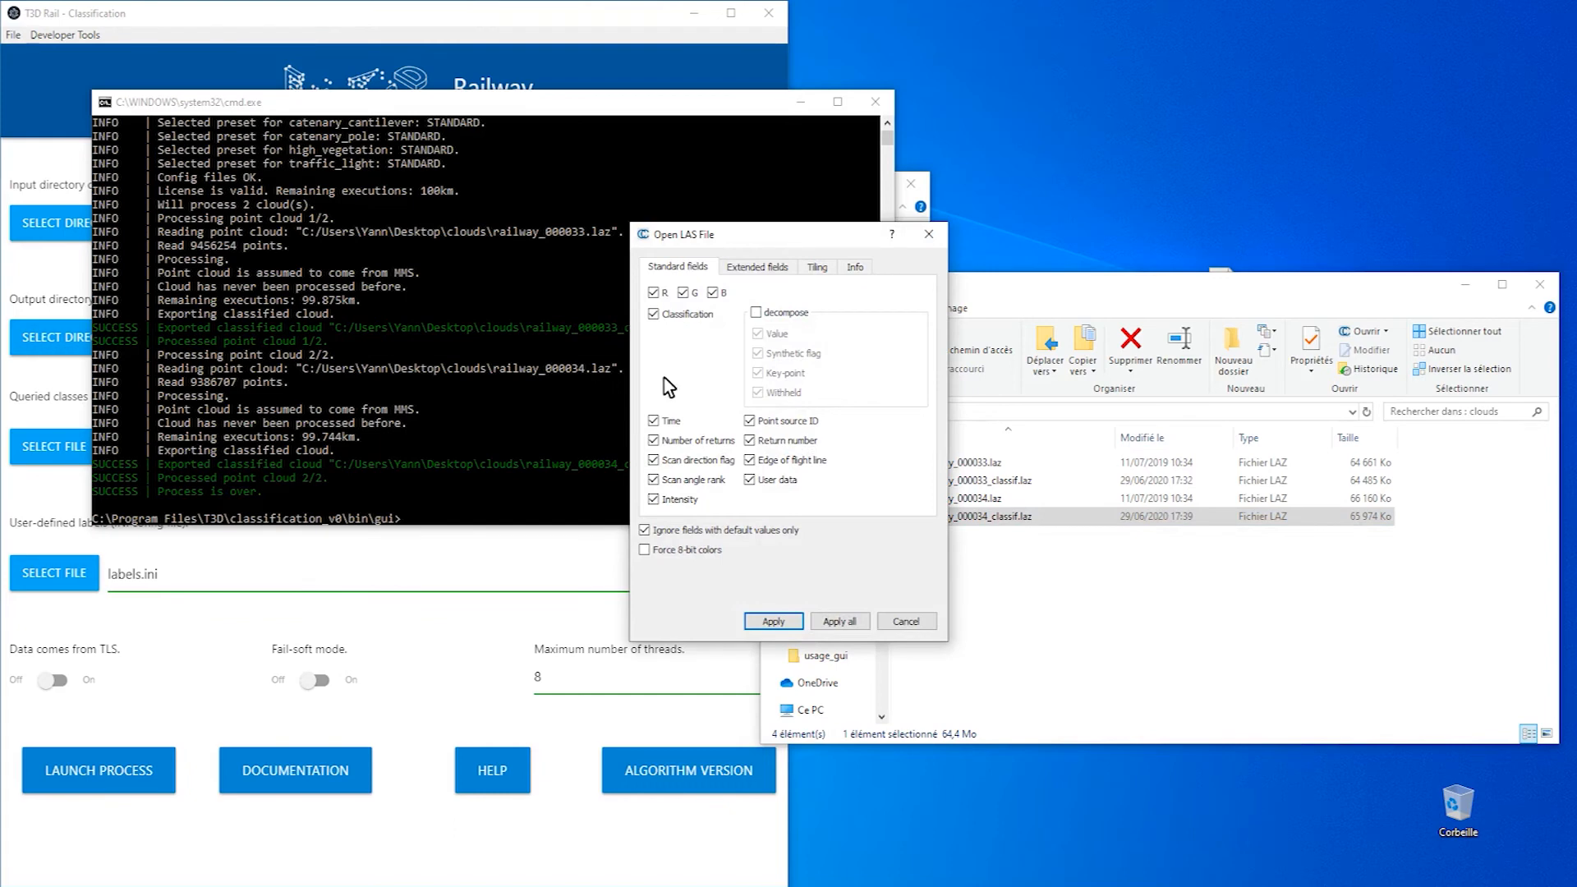
left_click(680, 499)
left_click(674, 480)
left_click(671, 460)
left_click(670, 440)
left_click(670, 421)
left_click(762, 420)
left_click(763, 441)
left_click(763, 460)
left_click(657, 292)
left_click(686, 293)
left_click(839, 621)
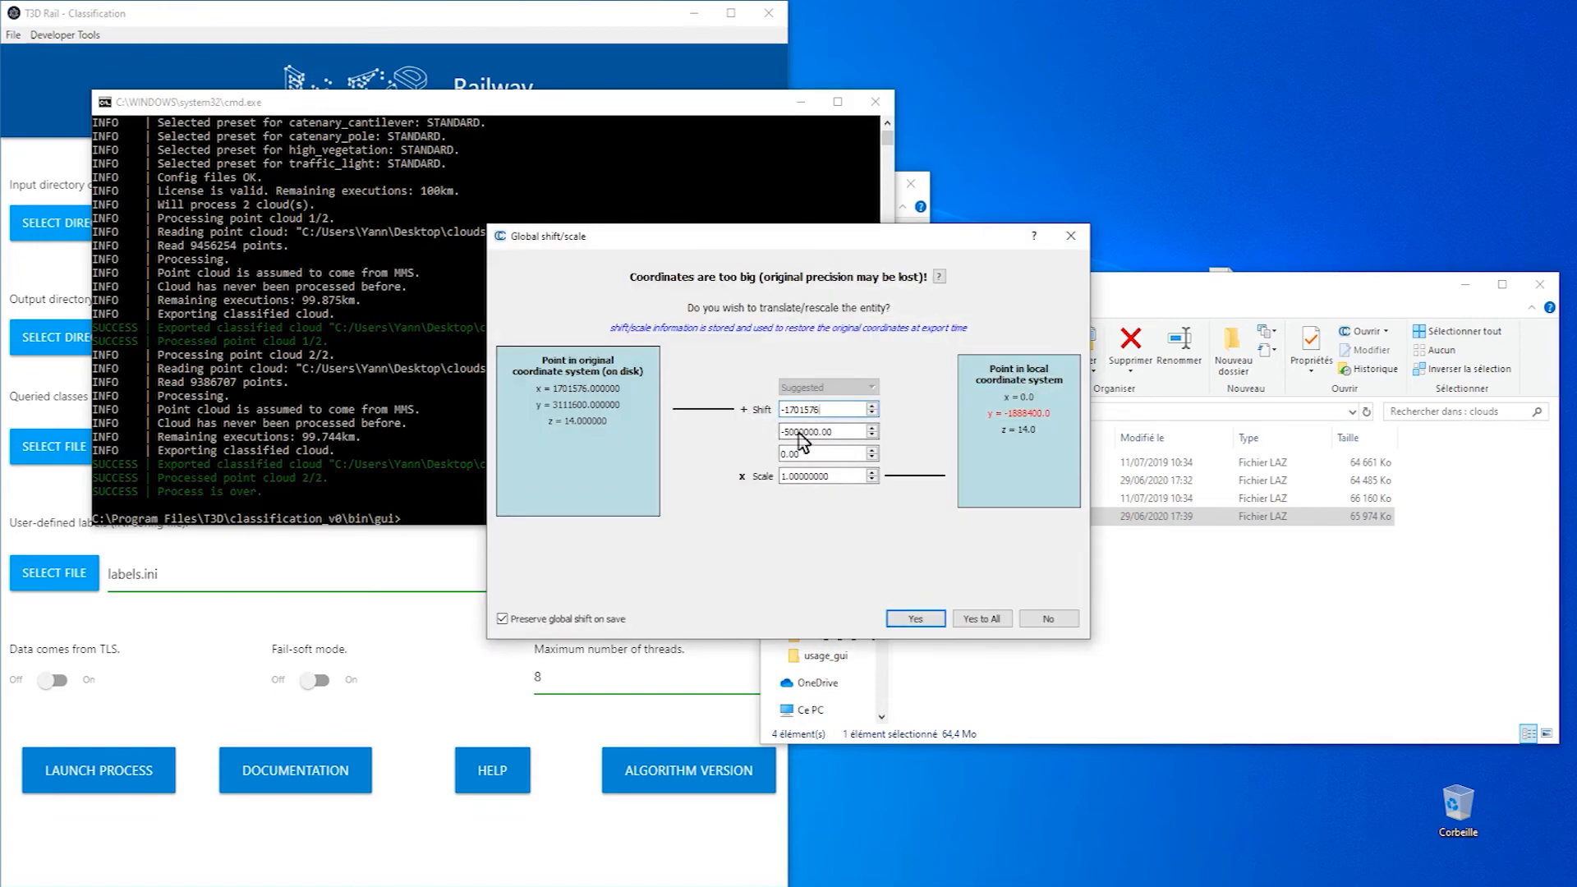
left_click(916, 618)
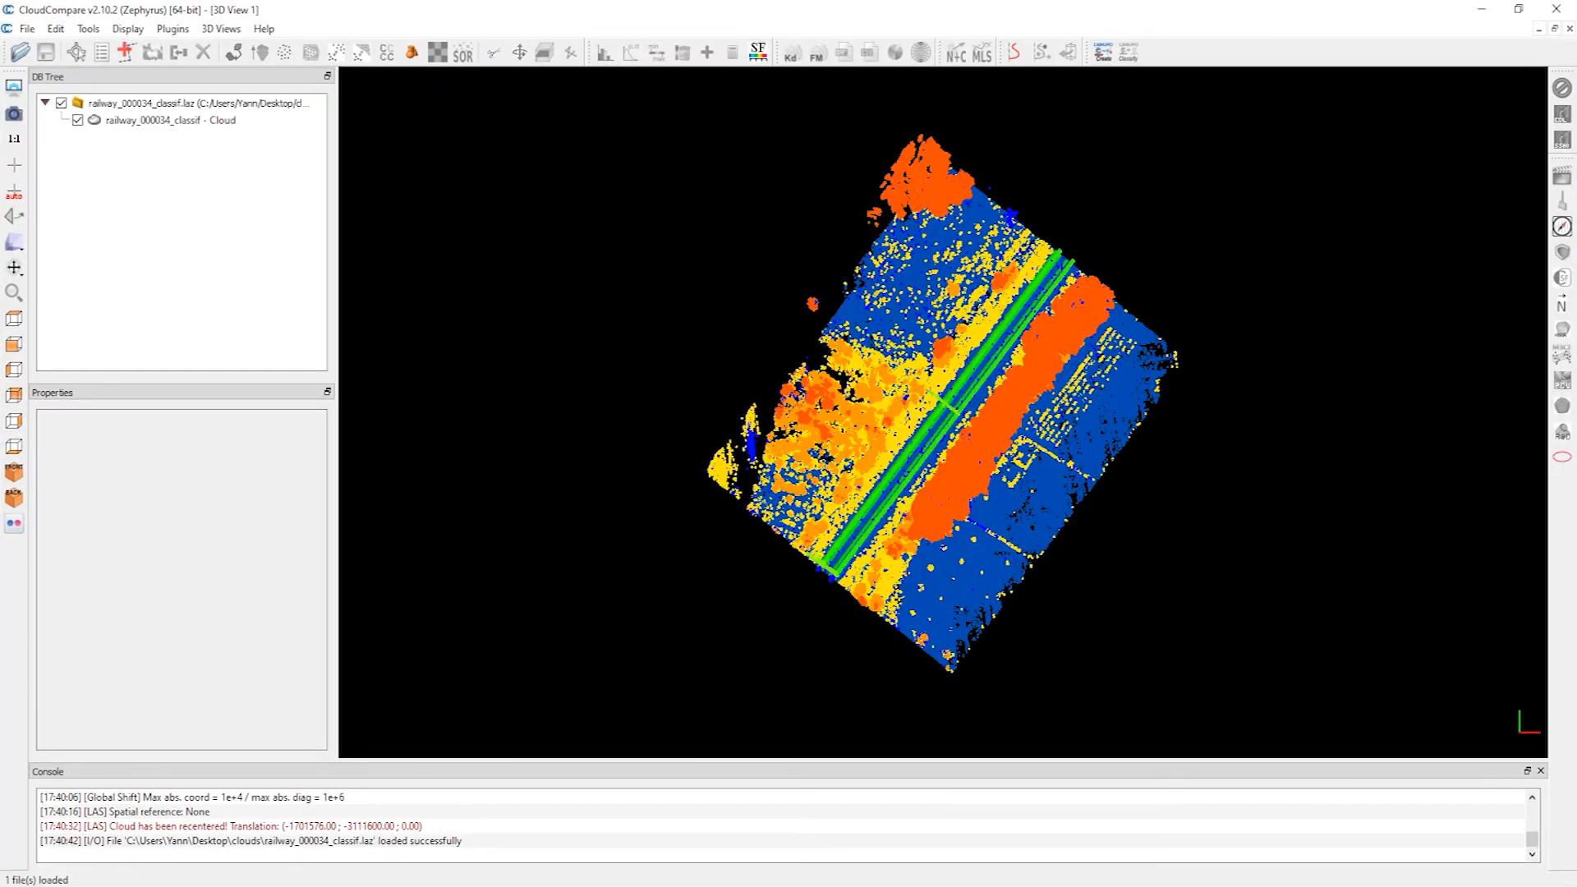
Step: Filter the railway_000034_classif cloud by Classification values from 1 to 6 and export the matching points as a separate cloud
left_click_drag(941, 593, 1000, 438)
scroll(1000, 436, "up", 12)
left_click_drag(985, 566, 1060, 378)
scroll(1060, 380, "up", 4)
left_click_drag(1005, 482, 986, 394)
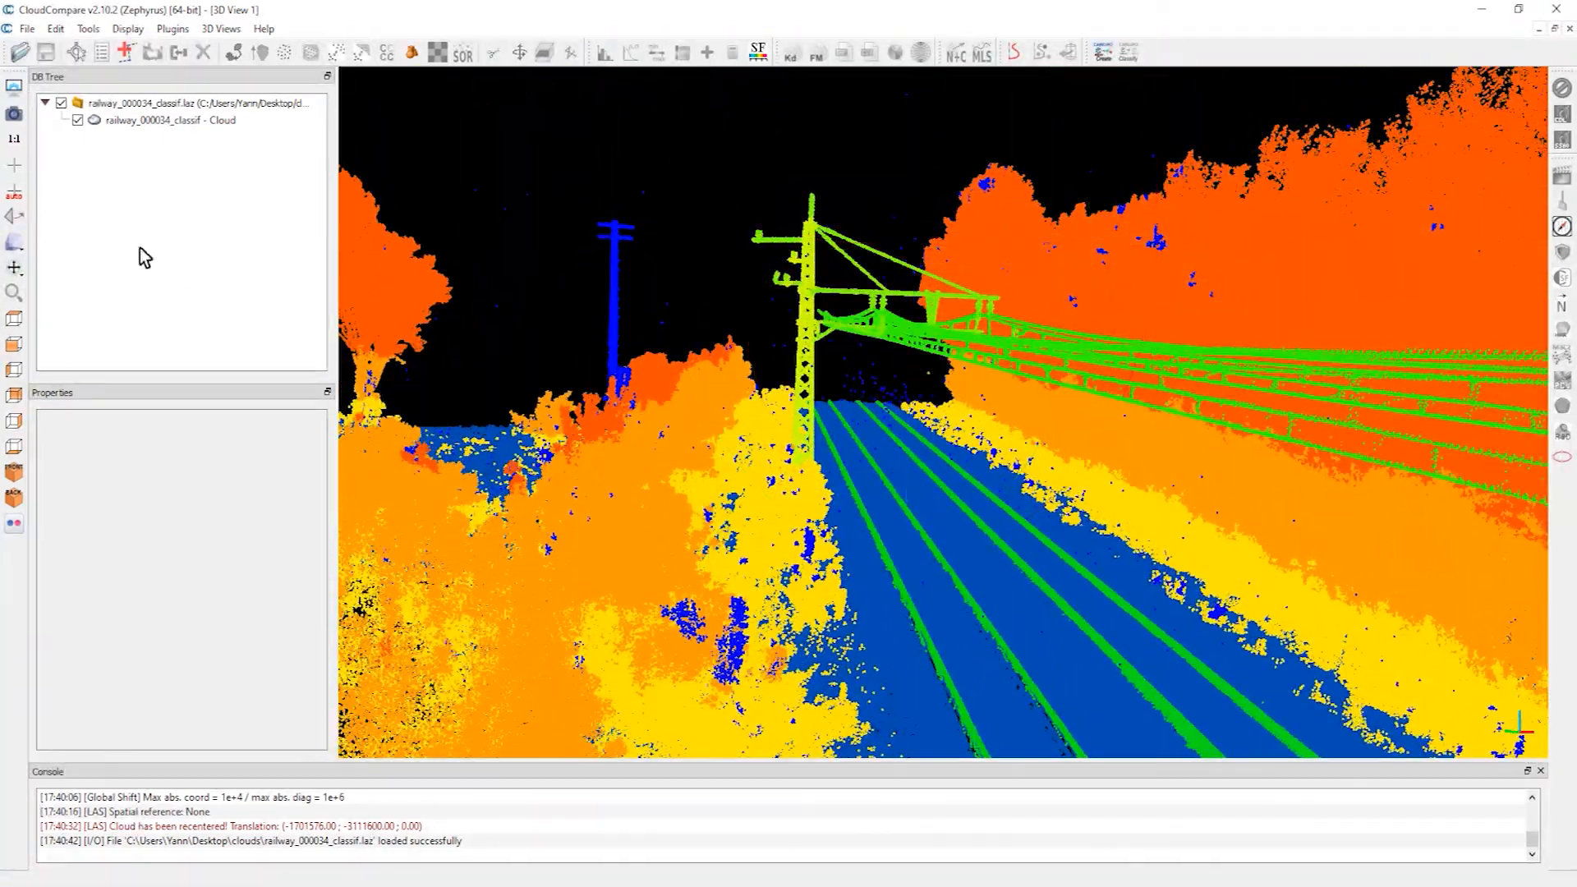
left_click(141, 123)
left_click(56, 29)
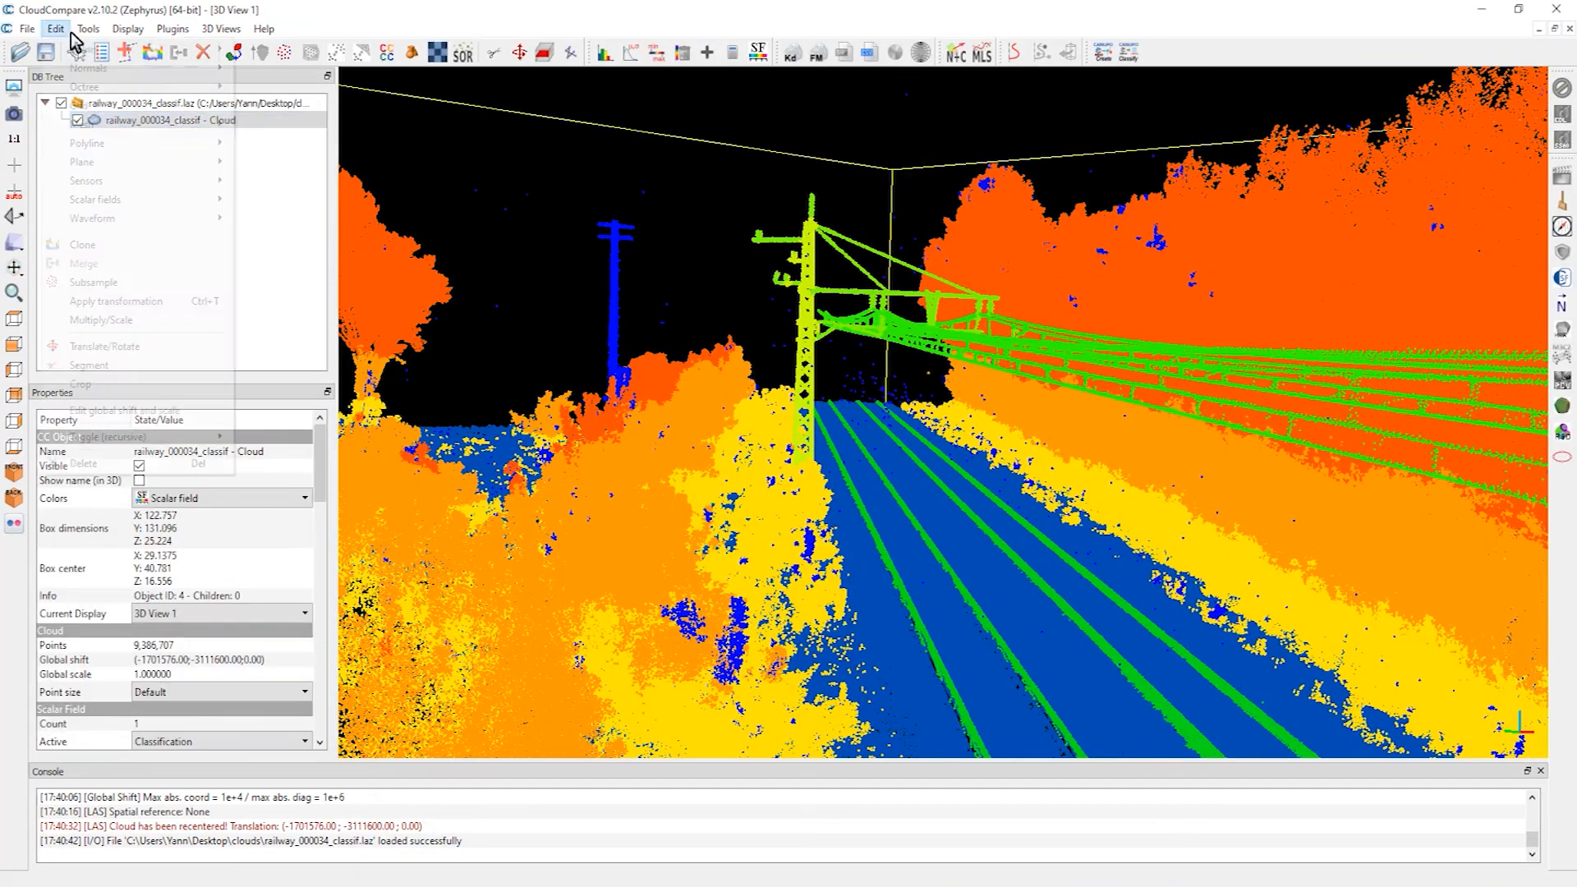
mouse_move(197, 200)
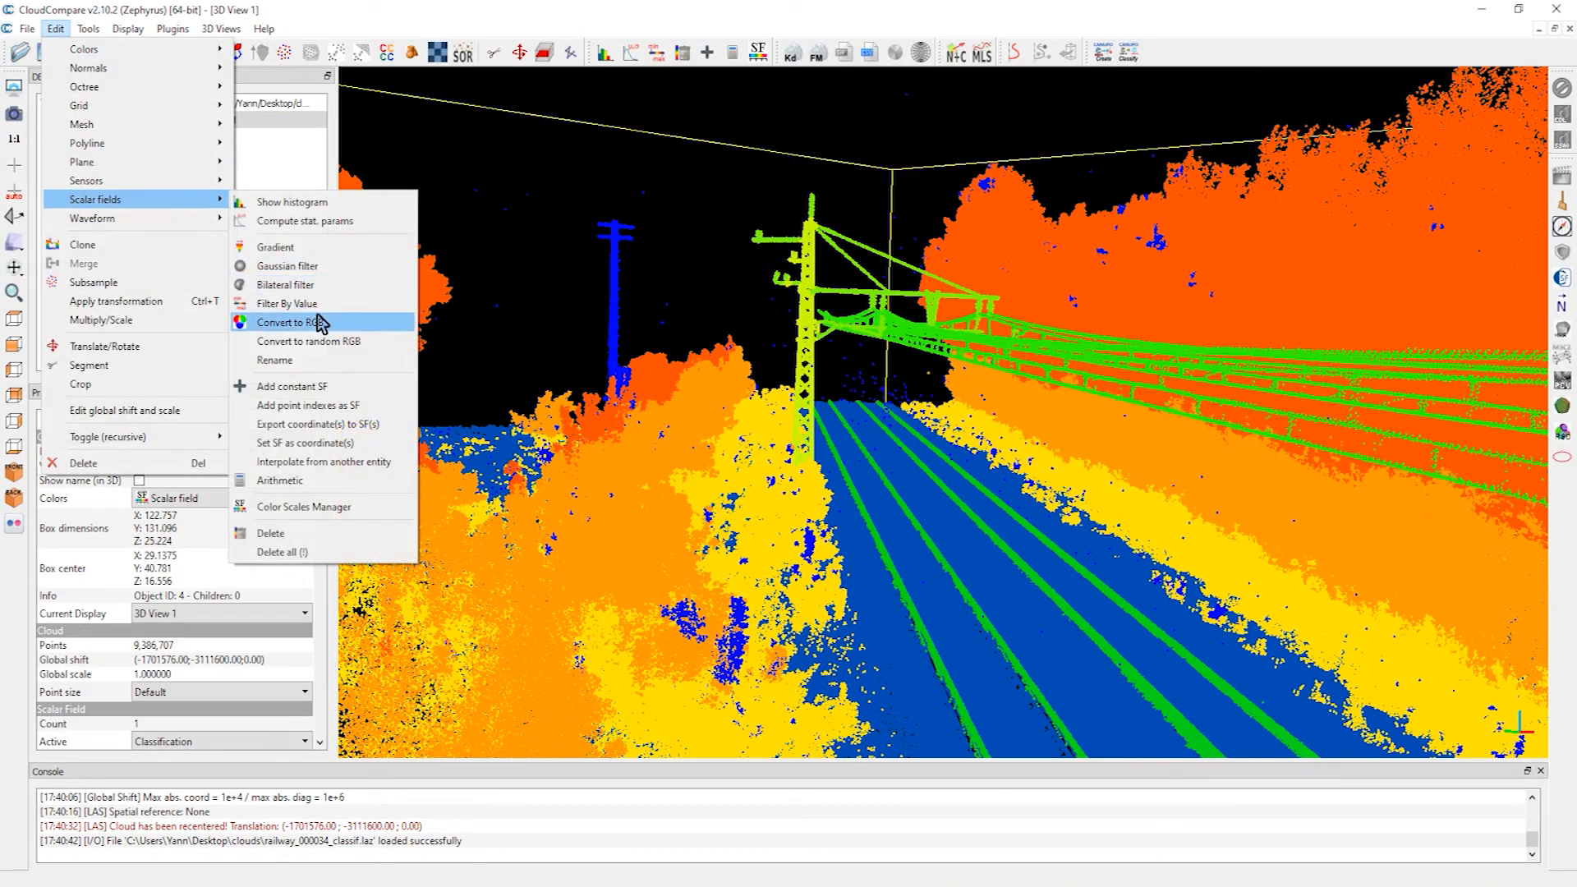
left_click(297, 303)
type("1")
key("Tab")
type("6")
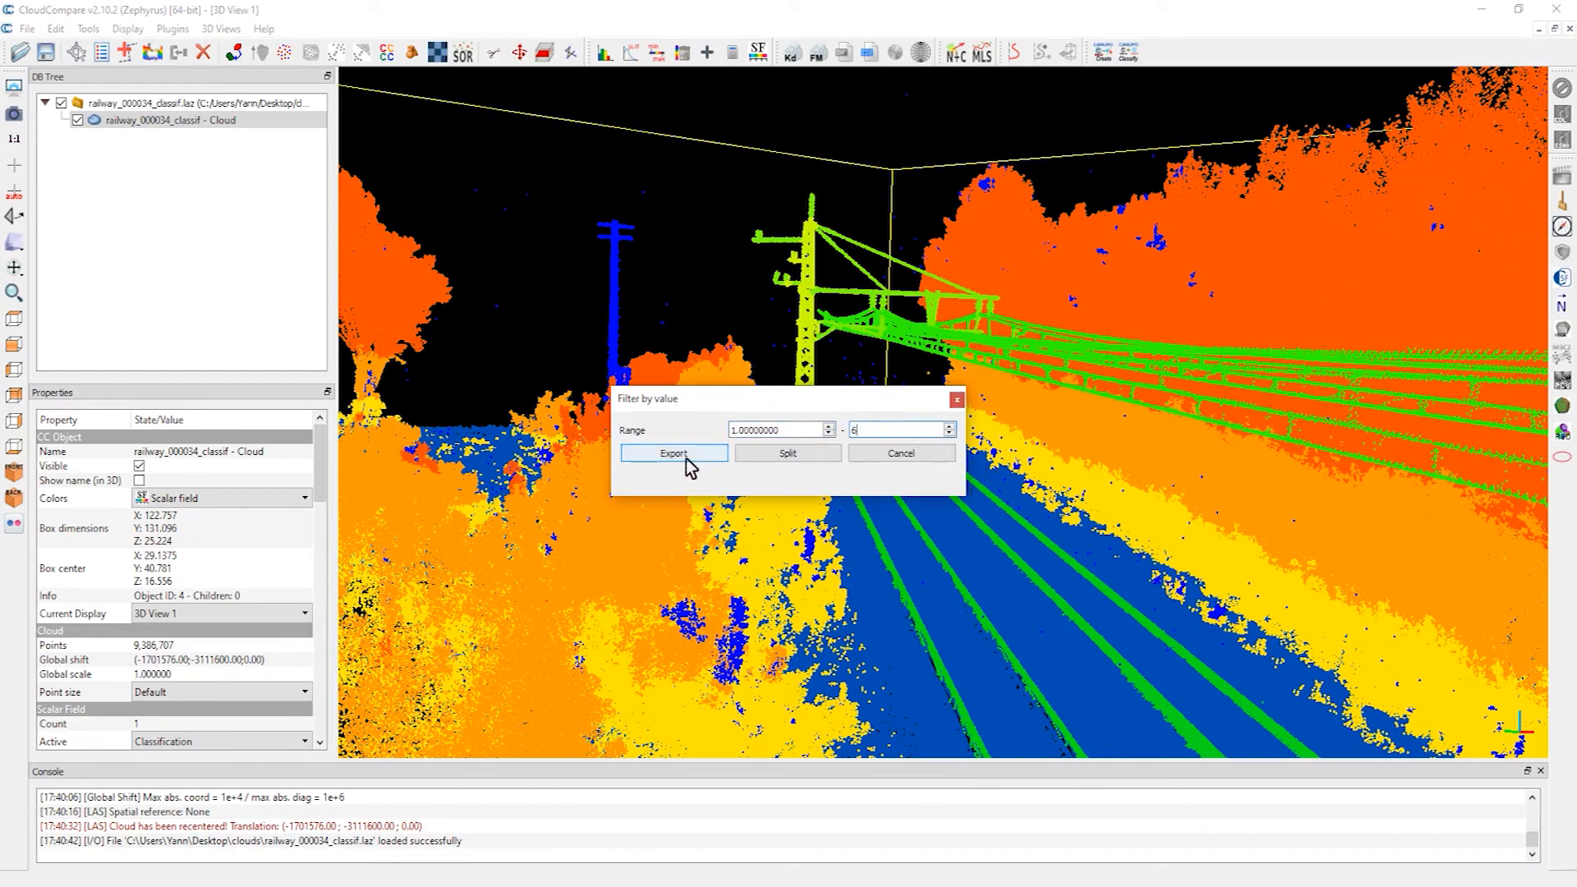
left_click(687, 458)
Step: Examine the rails, catenary wires, poles and ground in the extracted cloud from several angles and up close
left_click_drag(749, 454, 925, 493)
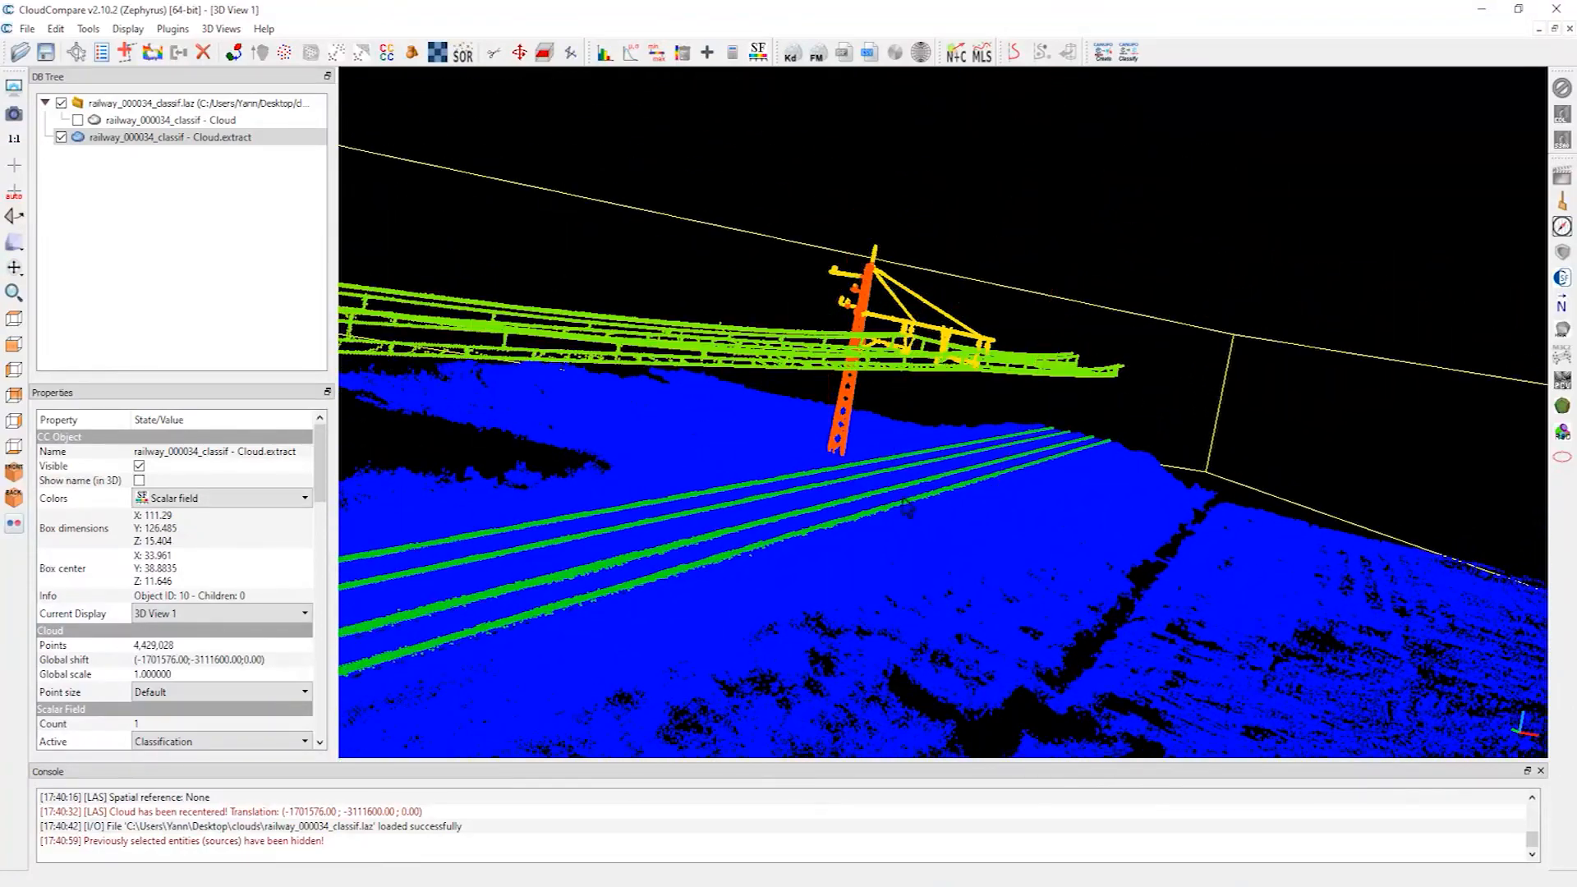
left_click_drag(776, 544, 772, 577)
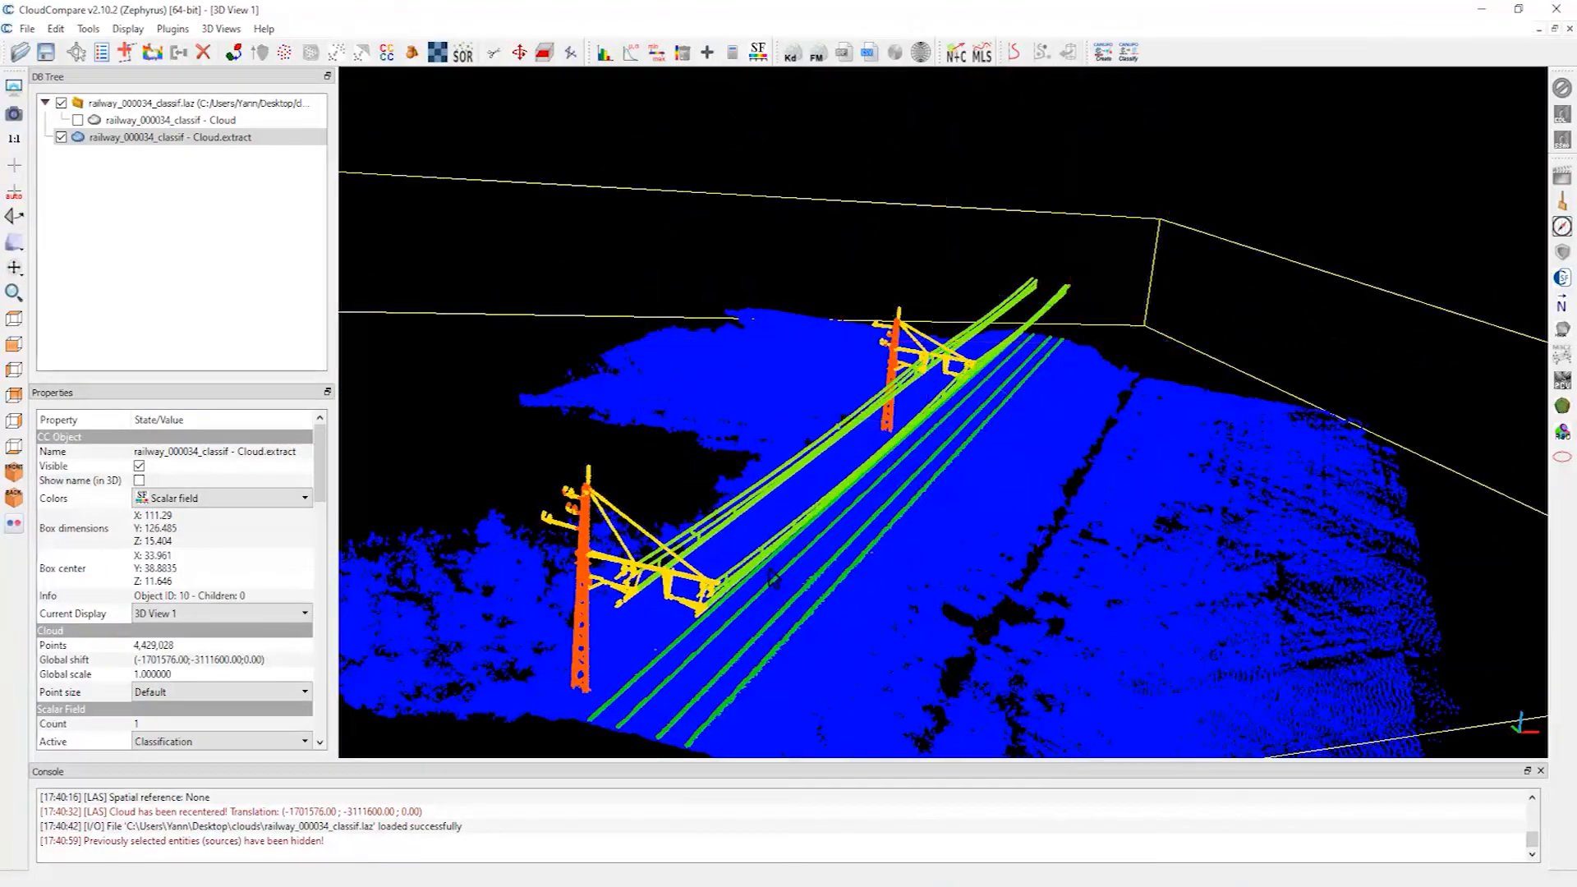
left_click_drag(655, 562, 1121, 589)
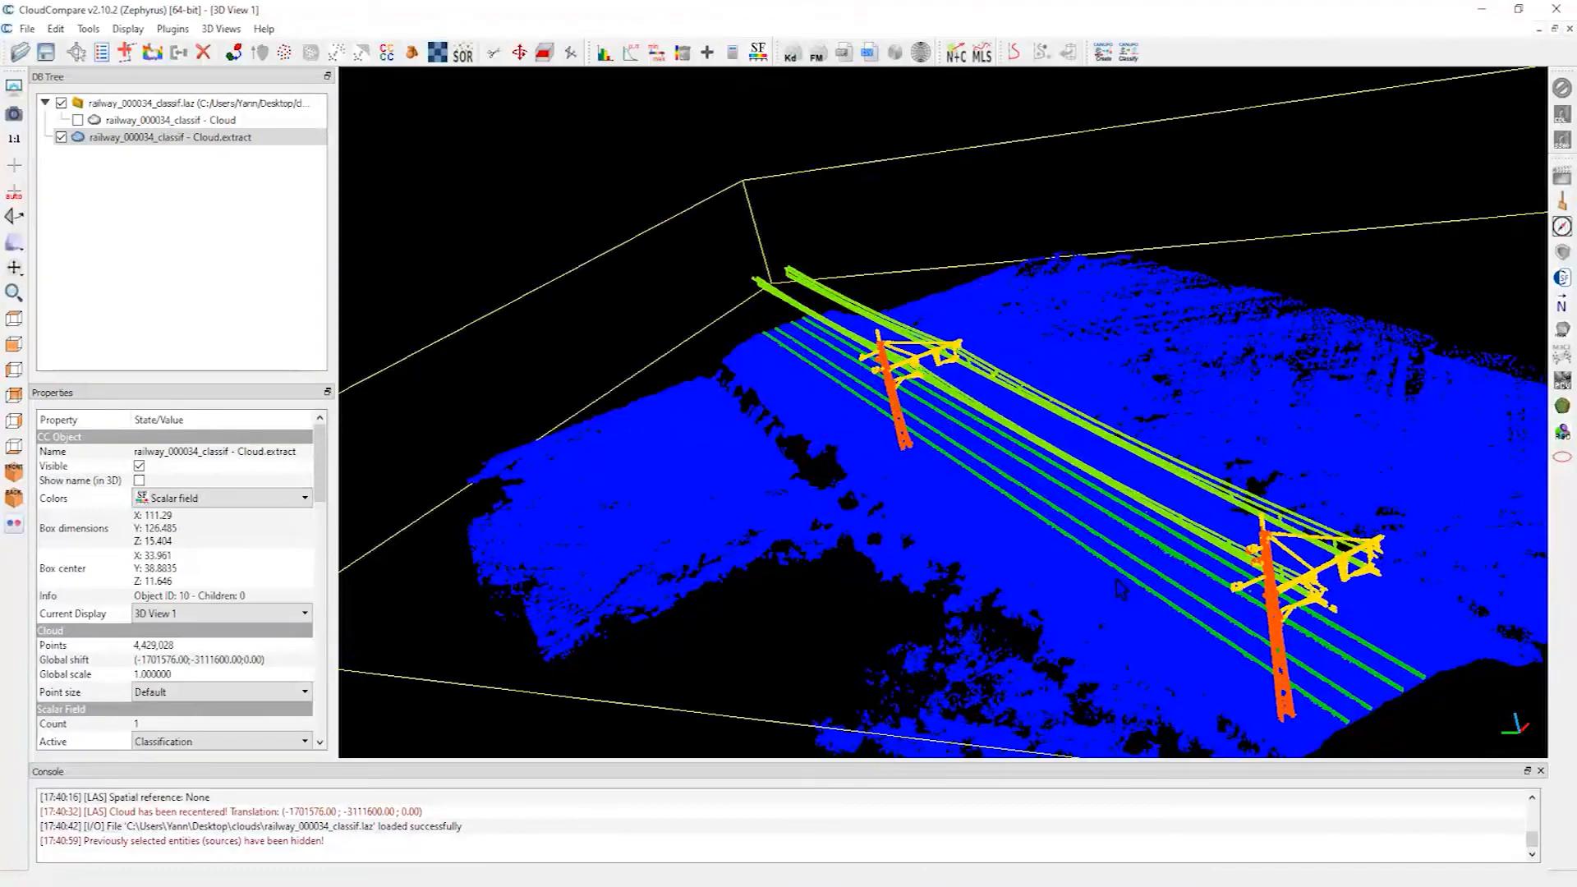
scroll(764, 497, "up", 10)
left_click_drag(759, 396, 741, 253)
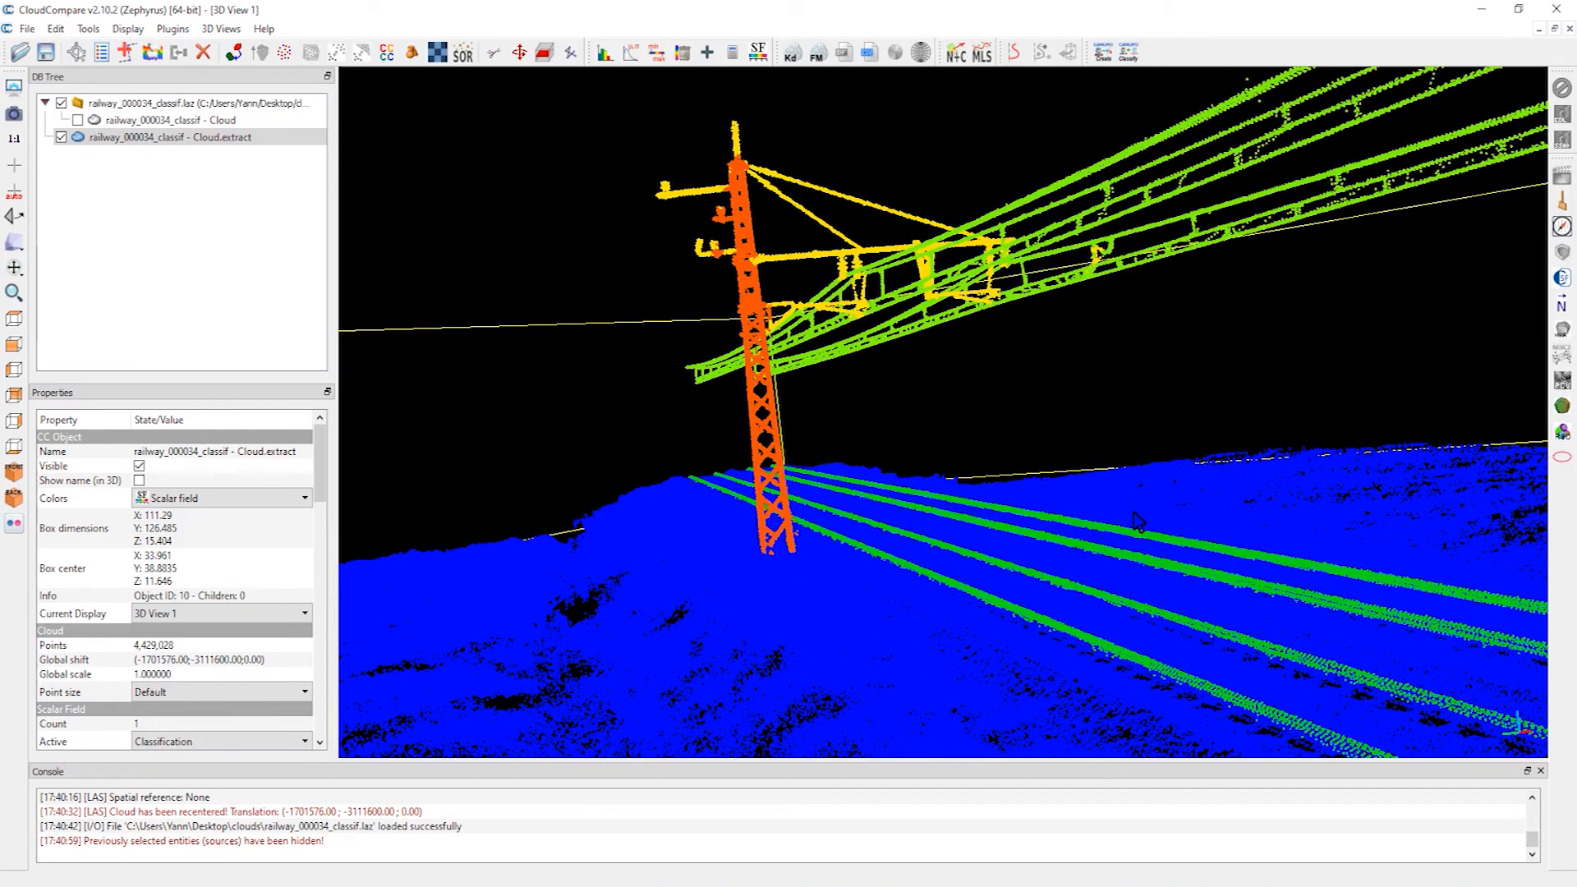
left_click_drag(1138, 523, 1175, 633)
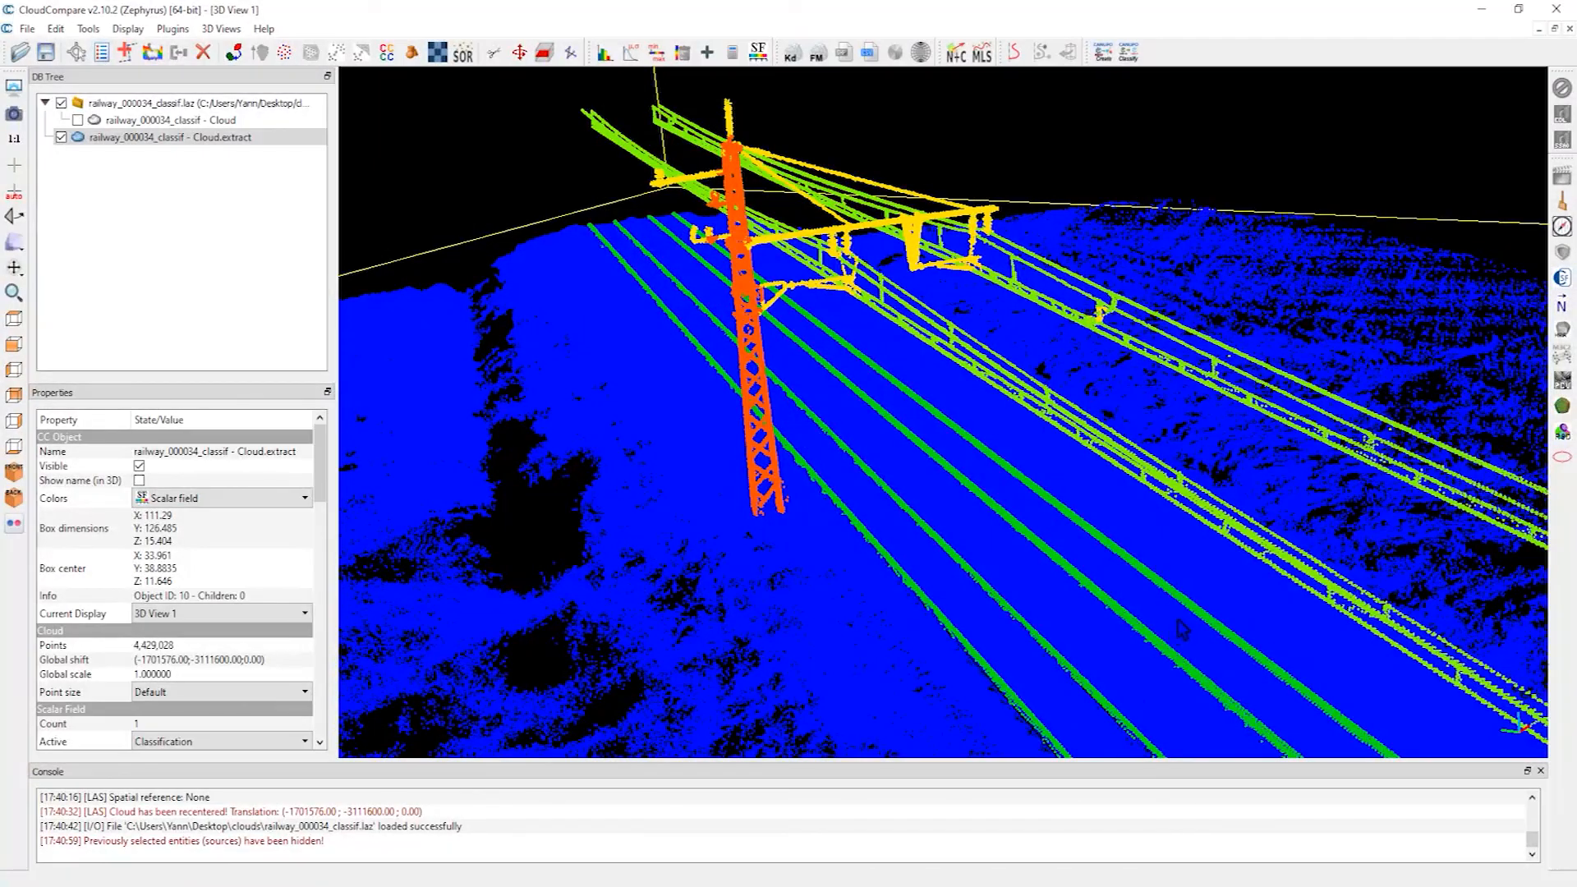